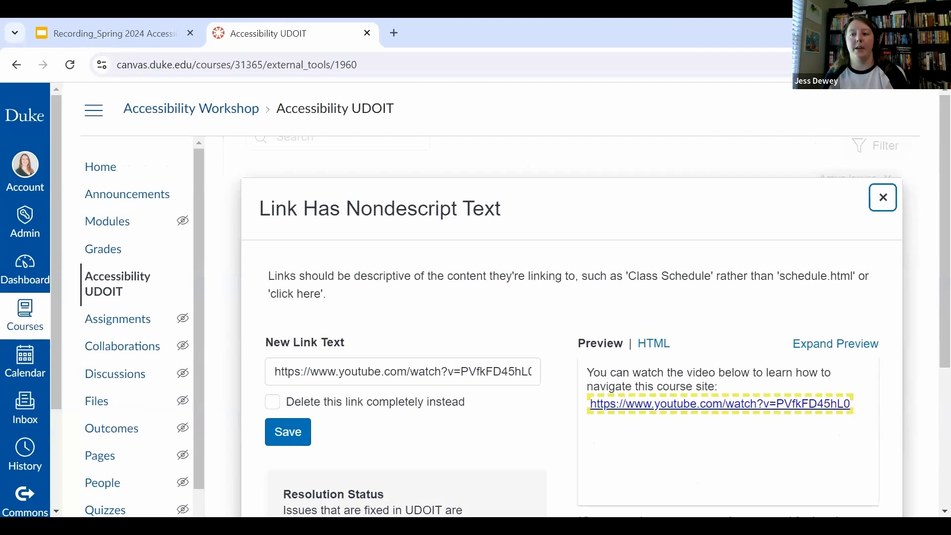
Replace the URL in the nondescript link's new link text with "Intro to Canvas video"
{"action": "scroll", "coordinate": [931, 307], "scroll_direction": "down", "scroll_amount": 1}
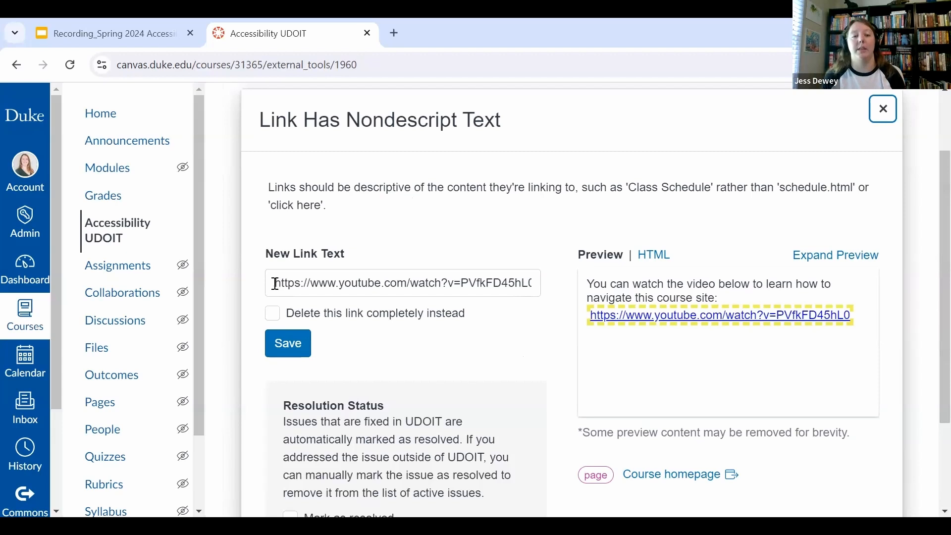
{"action": "left_click_drag", "start_coordinate": [275, 283], "coordinate": [557, 301]}
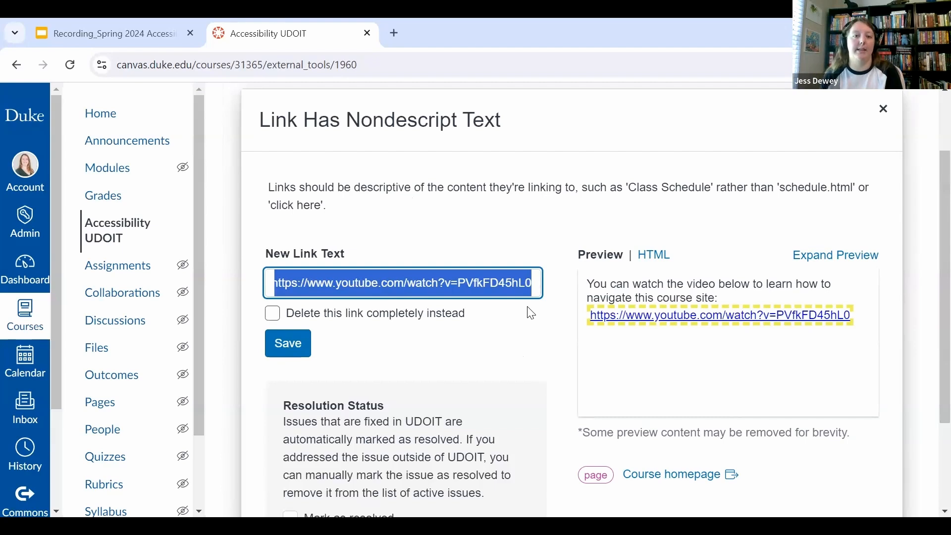
{"action": "key", "text": "BackSpace"}
{"action": "type", "text": "Int"}
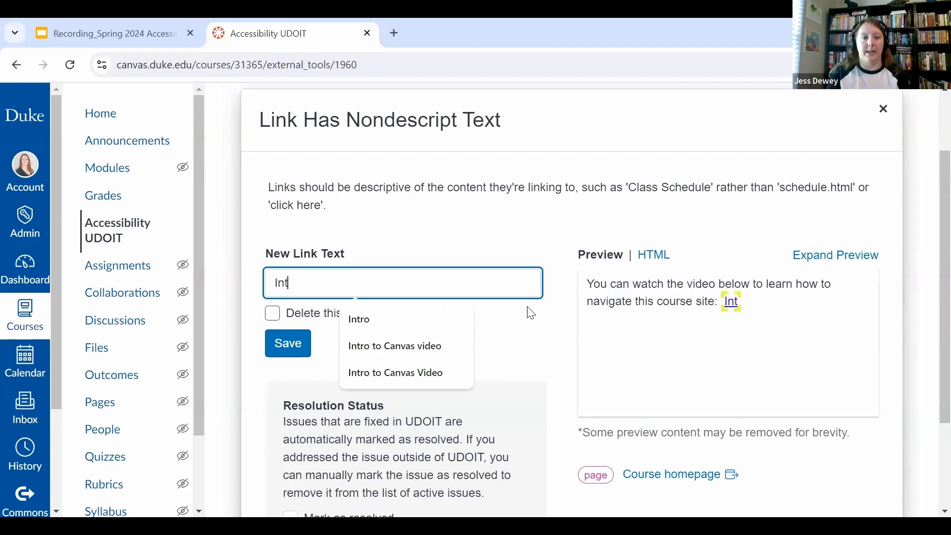
{"action": "type", "text": "ro to Canvas"}
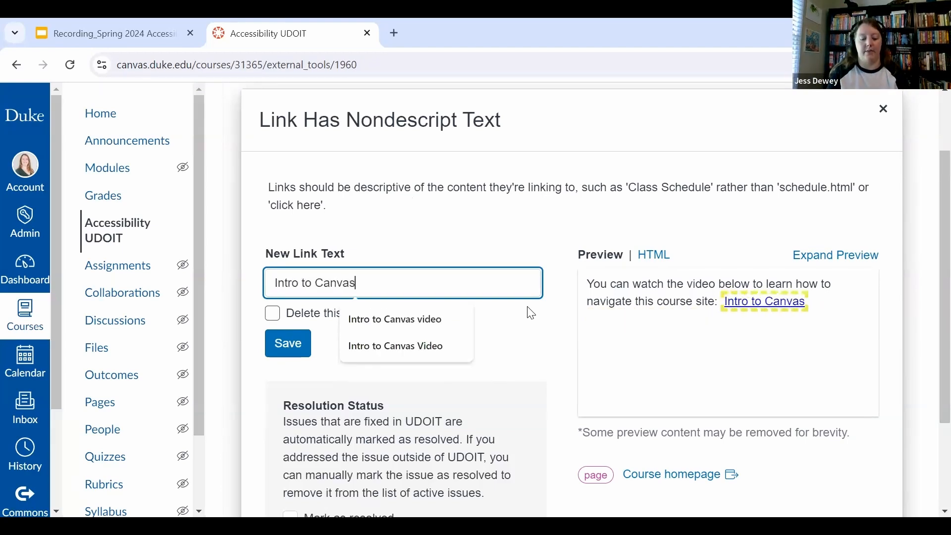
{"action": "type", "text": " video"}
{"action": "left_click", "coordinate": [512, 308]}
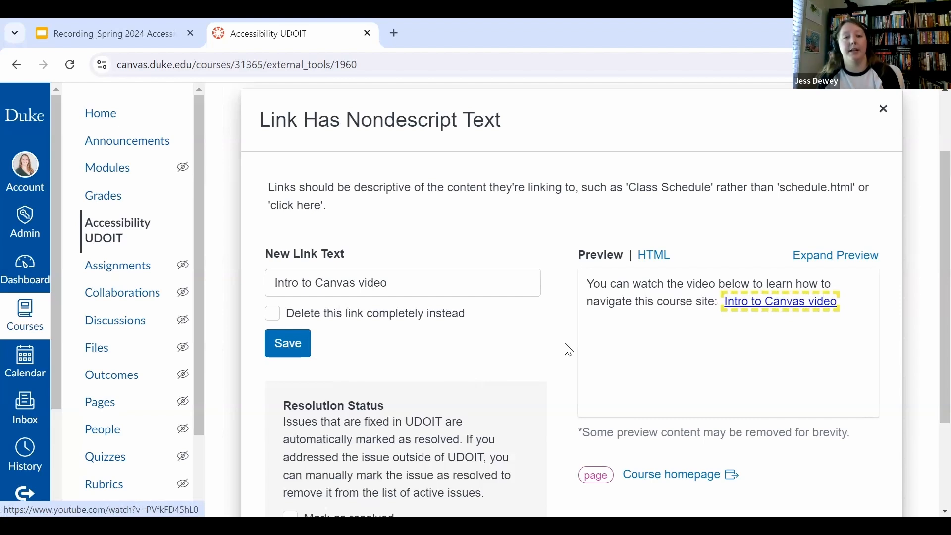
Save the new link text and close the nondescript link issue
{"action": "scroll", "coordinate": [565, 347], "scroll_direction": "down", "scroll_amount": 1}
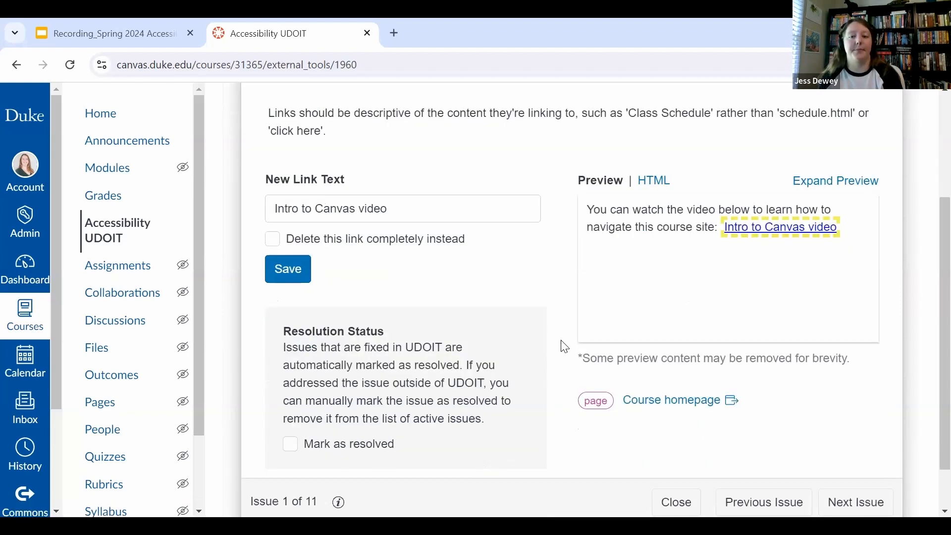
{"action": "left_click", "coordinate": [291, 272]}
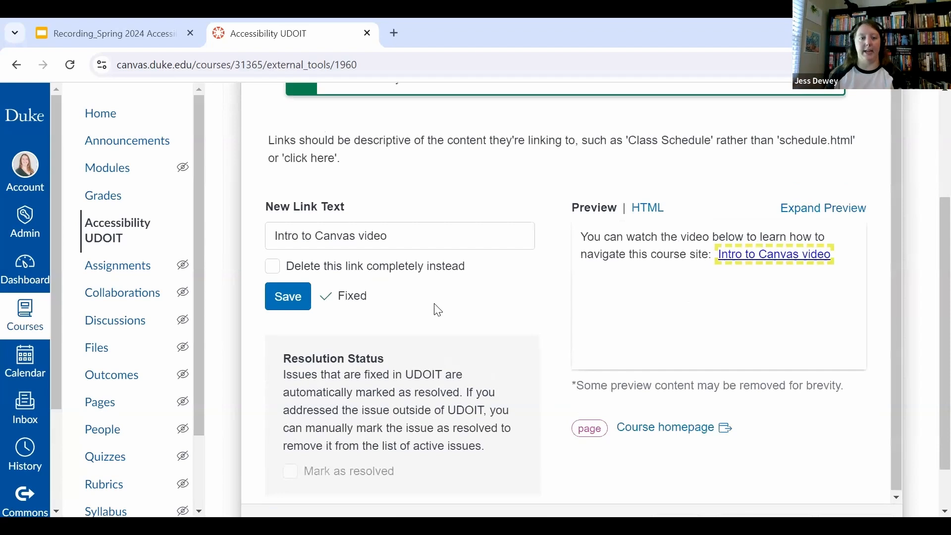
{"action": "scroll", "coordinate": [438, 310], "scroll_direction": "up", "scroll_amount": 2}
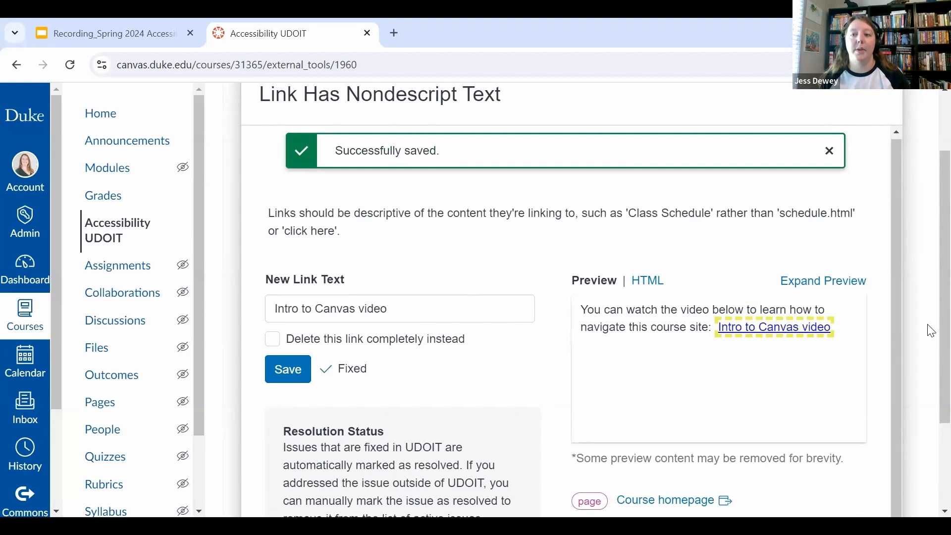
{"action": "scroll", "coordinate": [931, 331], "scroll_direction": "down", "scroll_amount": 3}
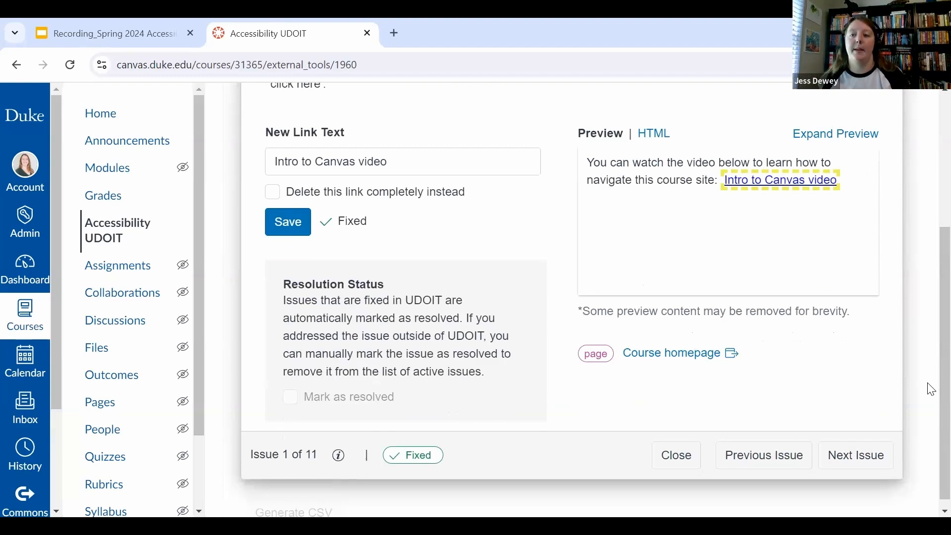
{"action": "scroll", "coordinate": [927, 376], "scroll_direction": "up", "scroll_amount": 4}
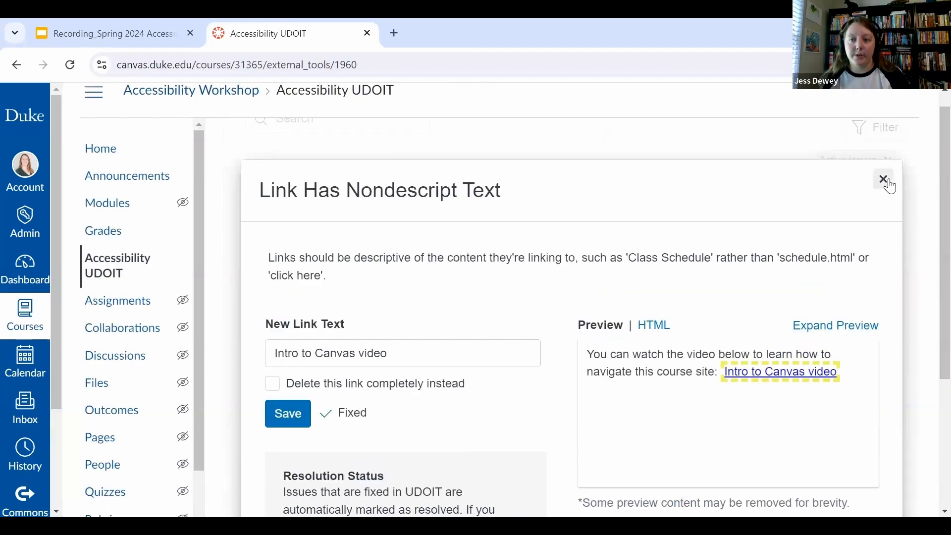
{"action": "left_click", "coordinate": [884, 180]}
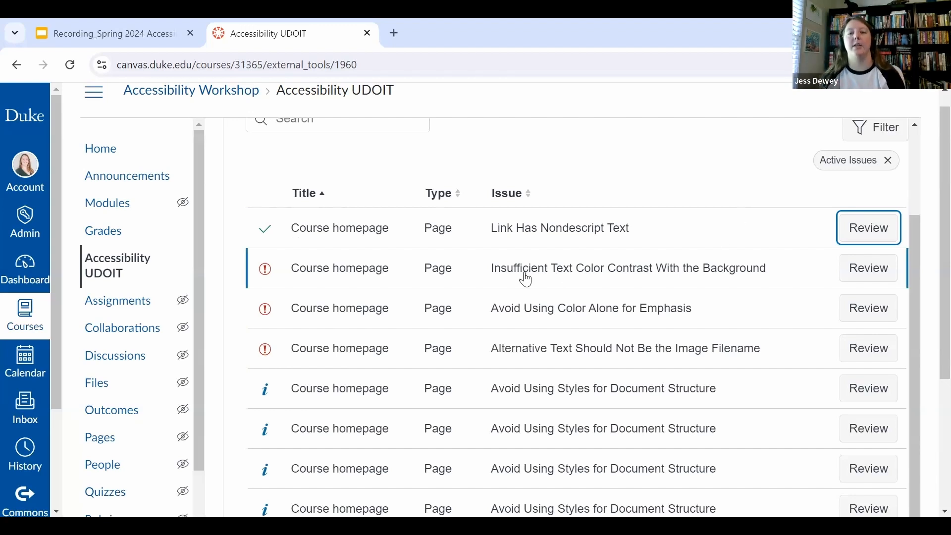
Review the Course homepage's insufficient color contrast issue, set the text color to dark blue #225E9D, save the fix and close it
{"action": "left_click", "coordinate": [877, 277]}
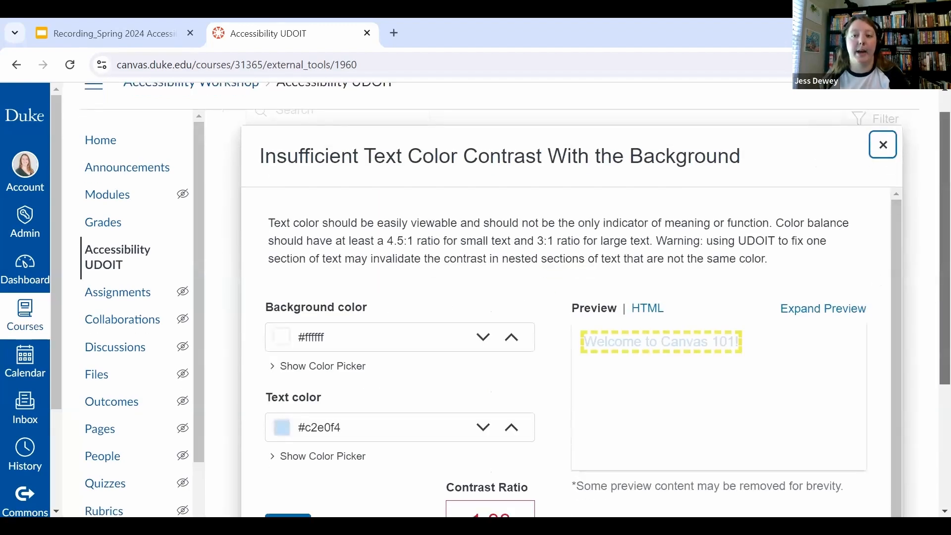
{"action": "scroll", "coordinate": [515, 297], "scroll_direction": "down", "scroll_amount": 2}
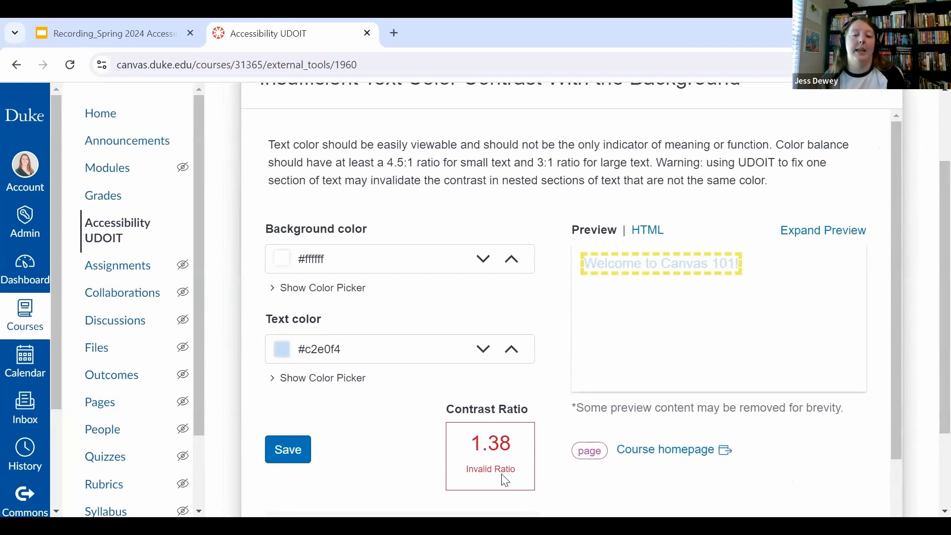
{"action": "left_click", "coordinate": [279, 379]}
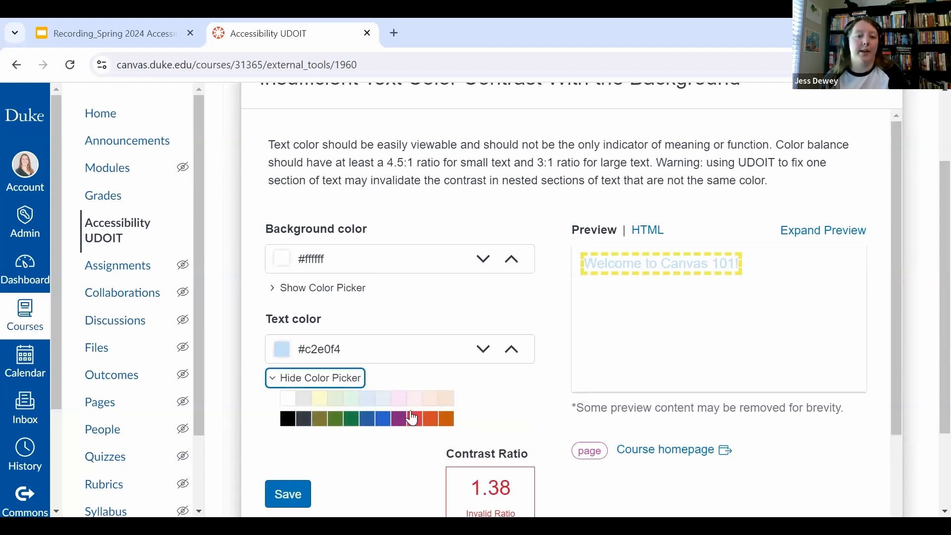
{"action": "left_click", "coordinate": [367, 421]}
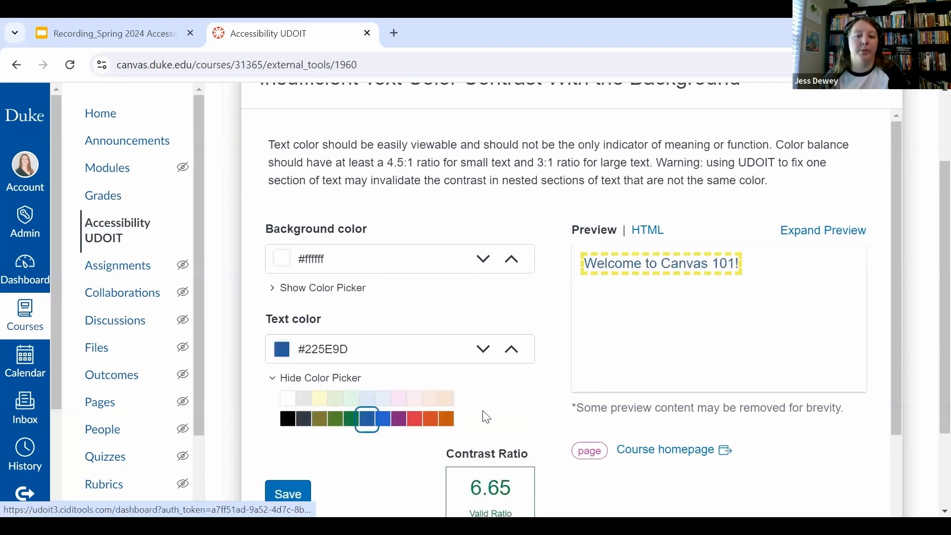
{"action": "scroll", "coordinate": [486, 418], "scroll_direction": "down", "scroll_amount": 1}
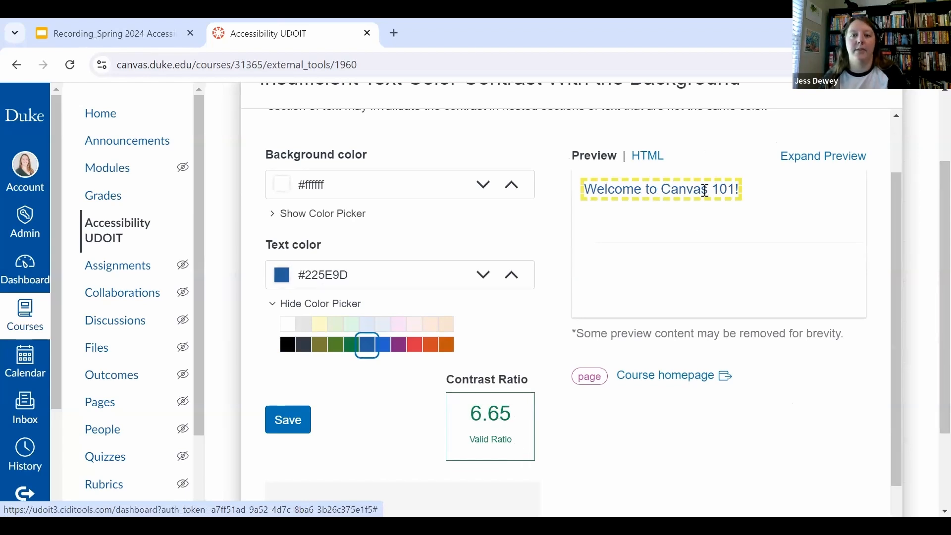
{"action": "left_click", "coordinate": [295, 419]}
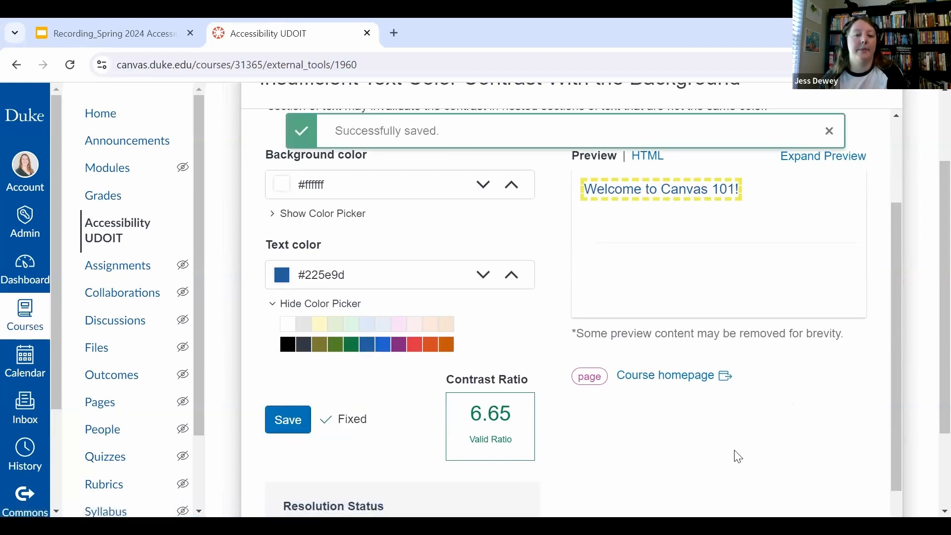
{"action": "scroll", "coordinate": [764, 421], "scroll_direction": "up", "scroll_amount": 5}
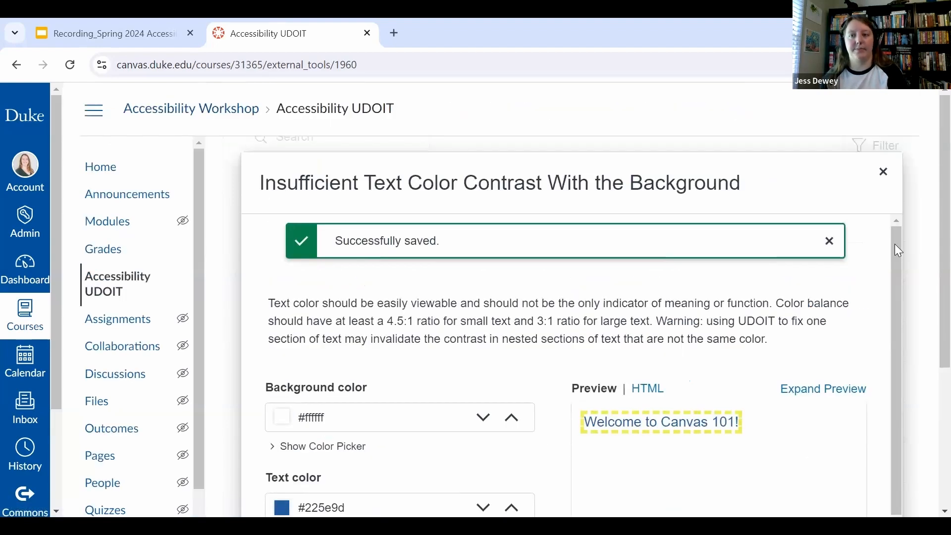
{"action": "left_click", "coordinate": [883, 171]}
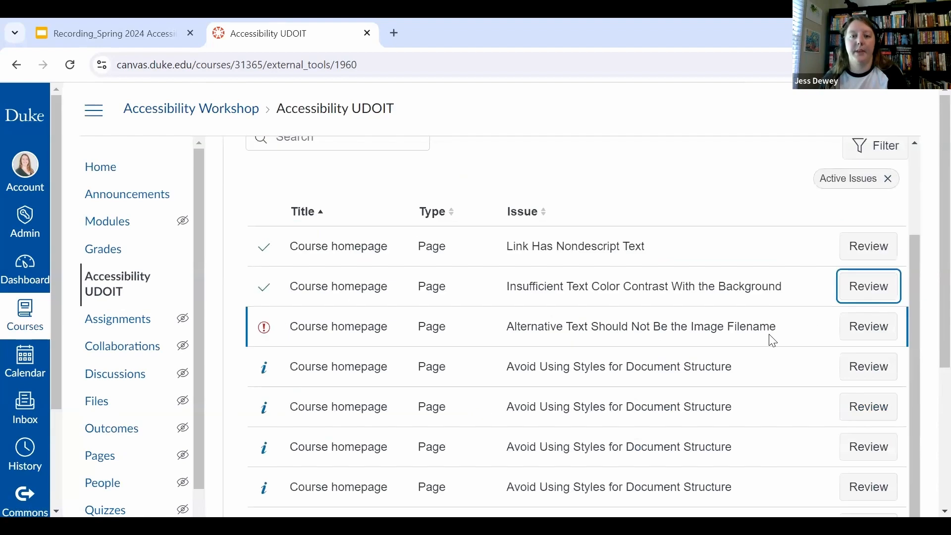
Review the image filename alt text issue and replace the alternative text with "Duke Learning Innovation..."
{"action": "scroll", "coordinate": [768, 342], "scroll_direction": "down", "scroll_amount": 2}
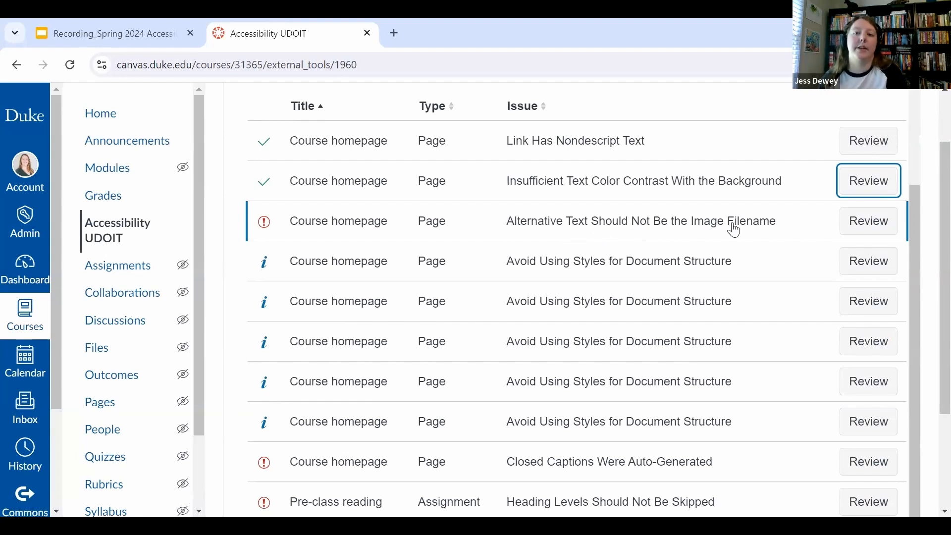
{"action": "left_click", "coordinate": [873, 222]}
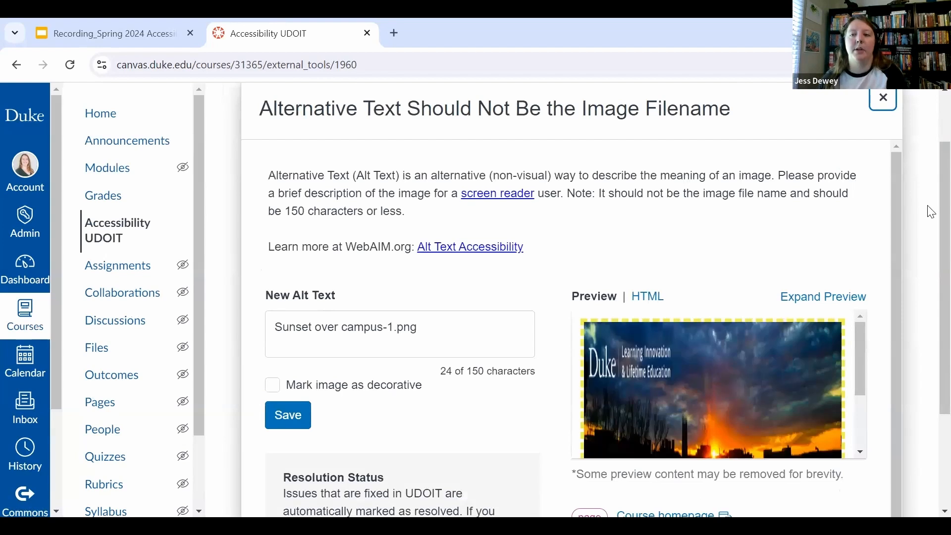
{"action": "scroll", "coordinate": [550, 315], "scroll_direction": "down", "scroll_amount": 1}
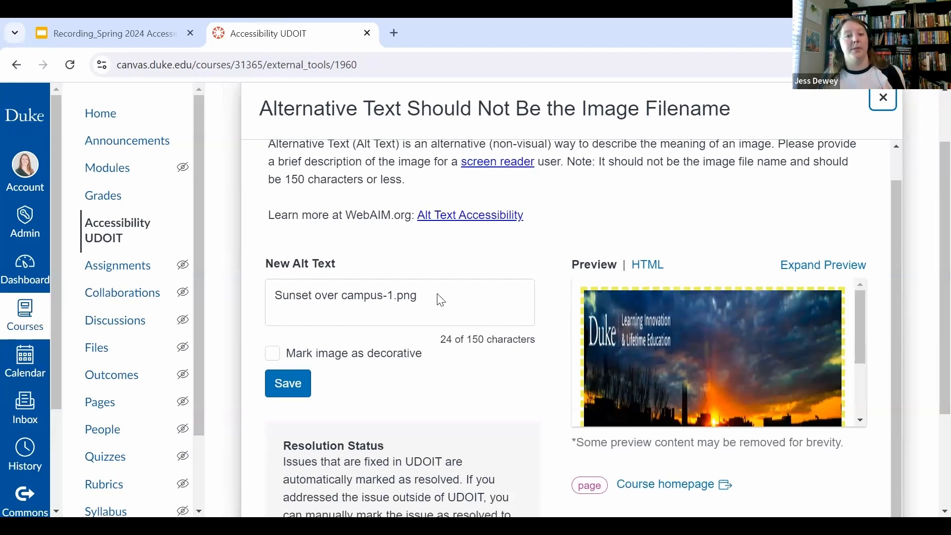
{"action": "left_click_drag", "start_coordinate": [438, 300], "coordinate": [272, 317]}
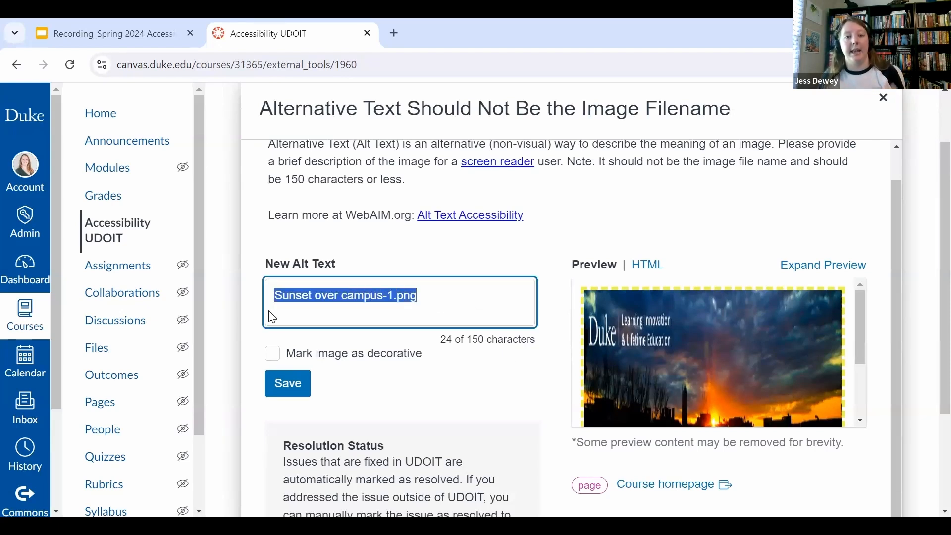
{"action": "type", "text": "D"}
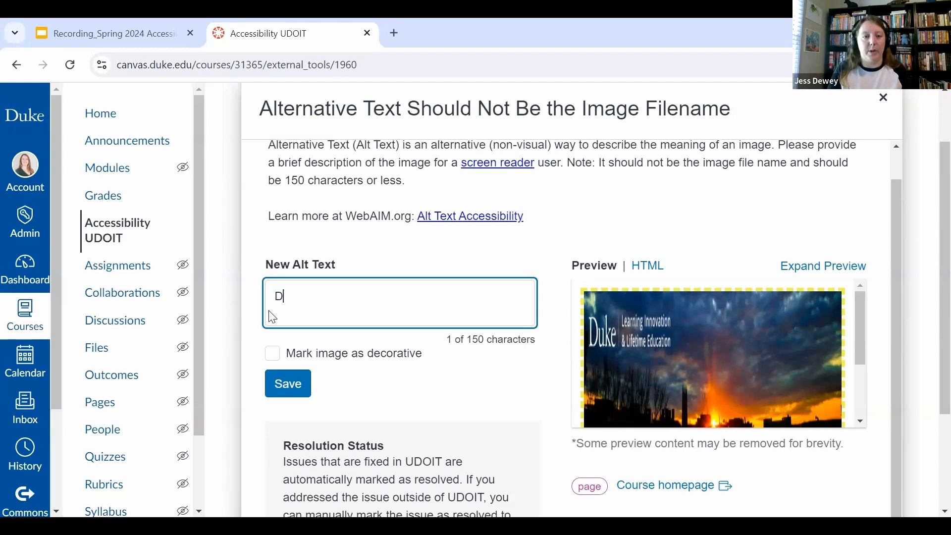
{"action": "type", "text": "uke Learning Innovation..."}
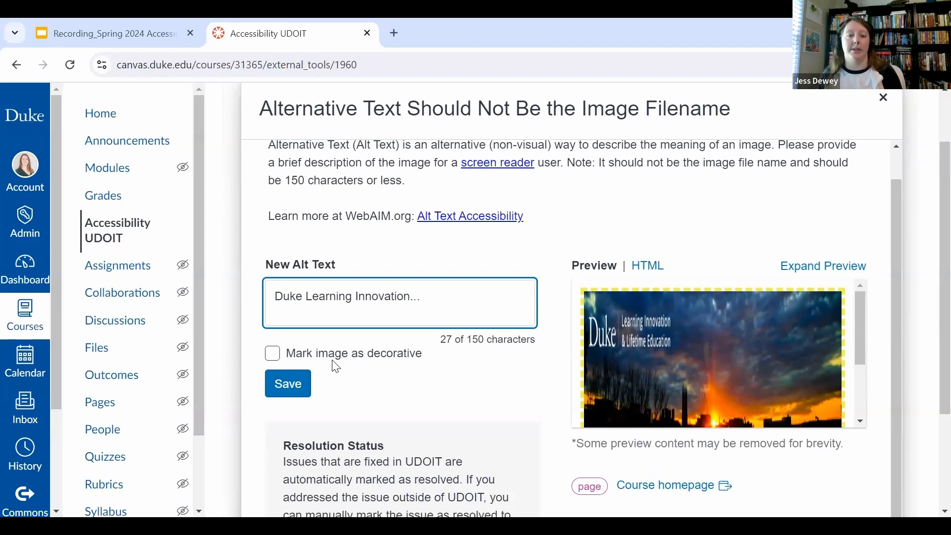
Save the new alternative text and close the image filename issue
{"action": "scroll", "coordinate": [334, 366], "scroll_direction": "down", "scroll_amount": 1}
{"action": "left_click", "coordinate": [289, 310]}
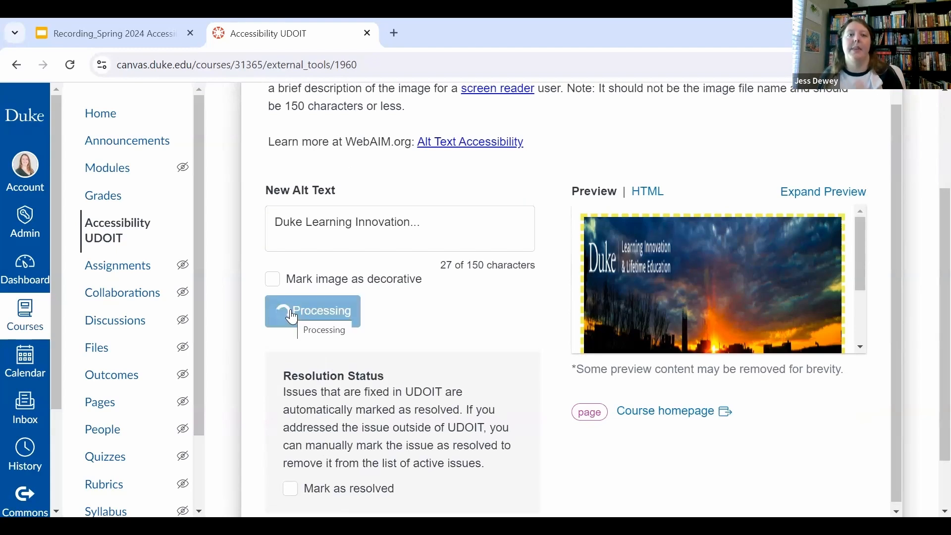
{"action": "scroll", "coordinate": [497, 383], "scroll_direction": "up", "scroll_amount": 1}
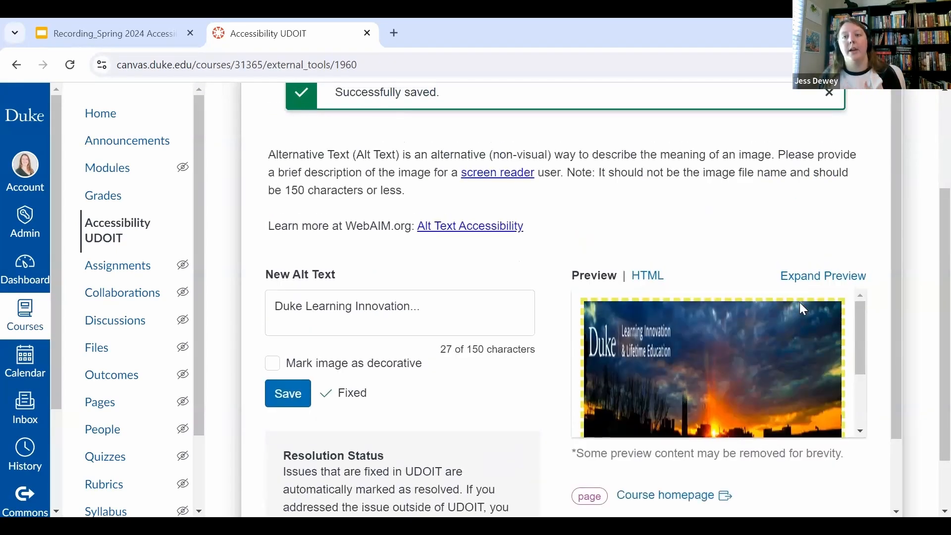
{"action": "scroll", "coordinate": [931, 221], "scroll_direction": "up", "scroll_amount": 2}
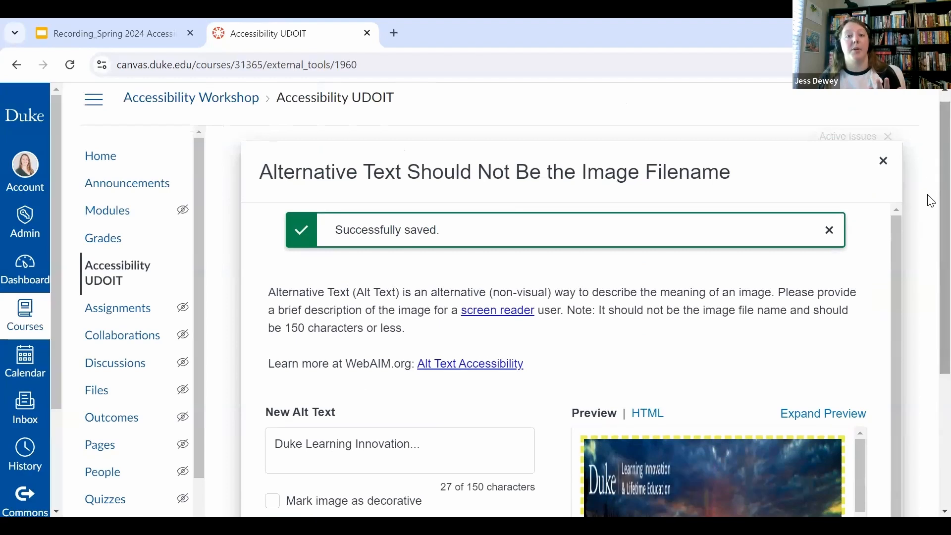
{"action": "left_click", "coordinate": [889, 171]}
Review the first document structure issue, make "Class and instructor information" an H2 heading, save the fix and close it
{"action": "scroll", "coordinate": [697, 331], "scroll_direction": "down", "scroll_amount": 1}
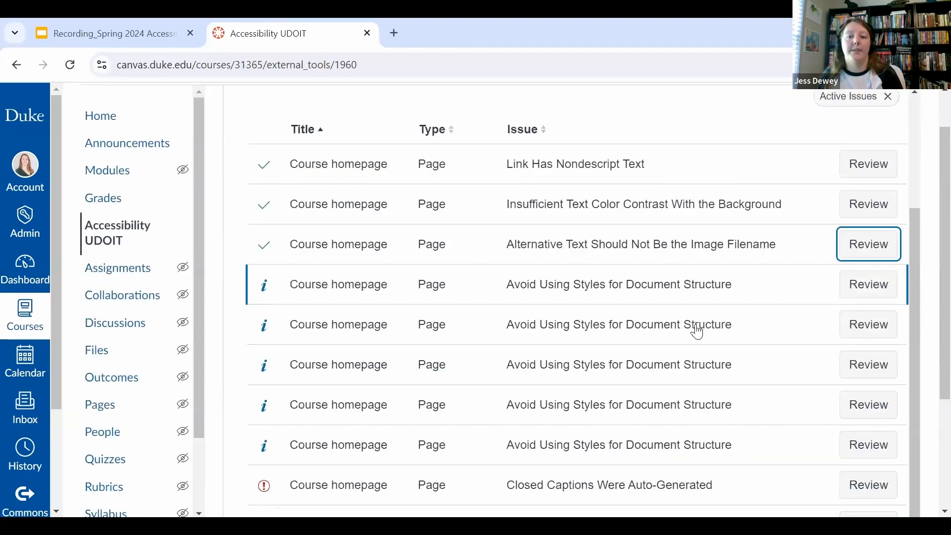
{"action": "scroll", "coordinate": [698, 331], "scroll_direction": "down", "scroll_amount": 1}
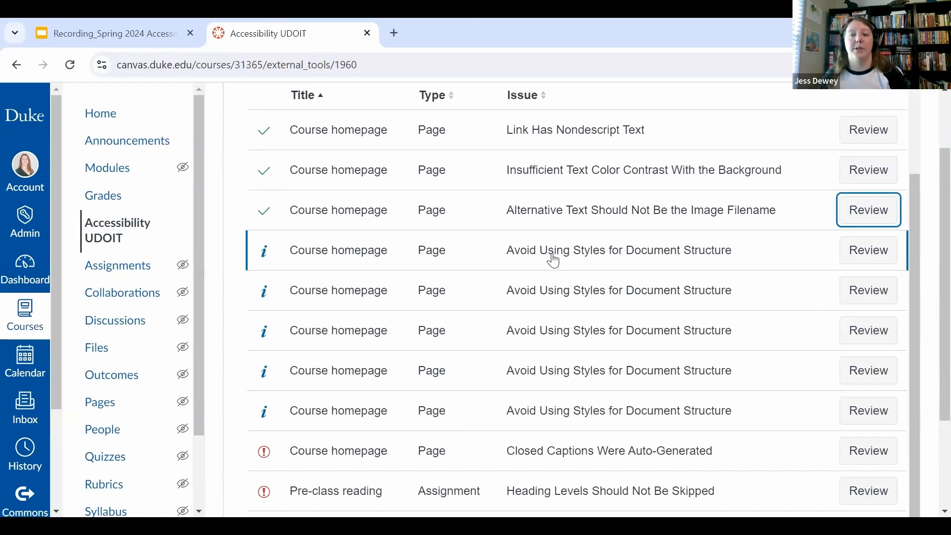
{"action": "left_click", "coordinate": [870, 254]}
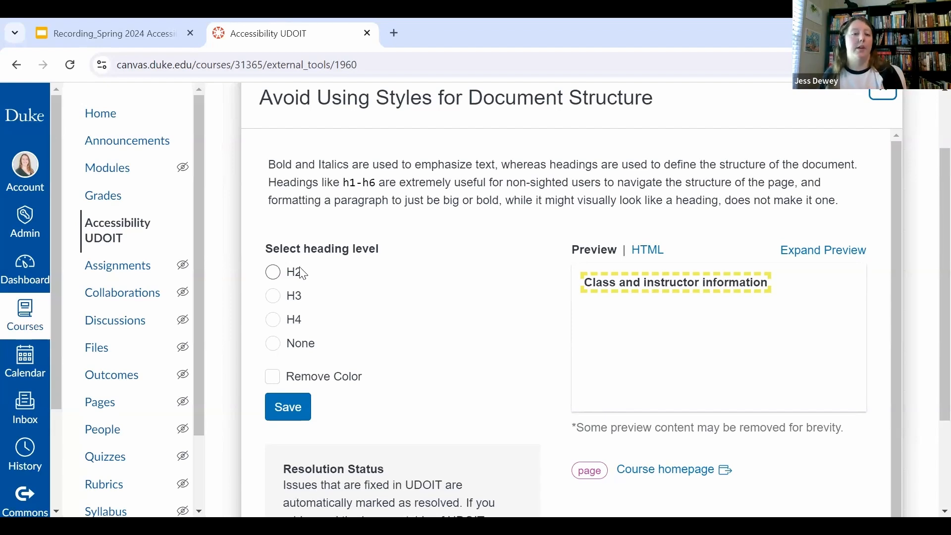
{"action": "left_click", "coordinate": [274, 272]}
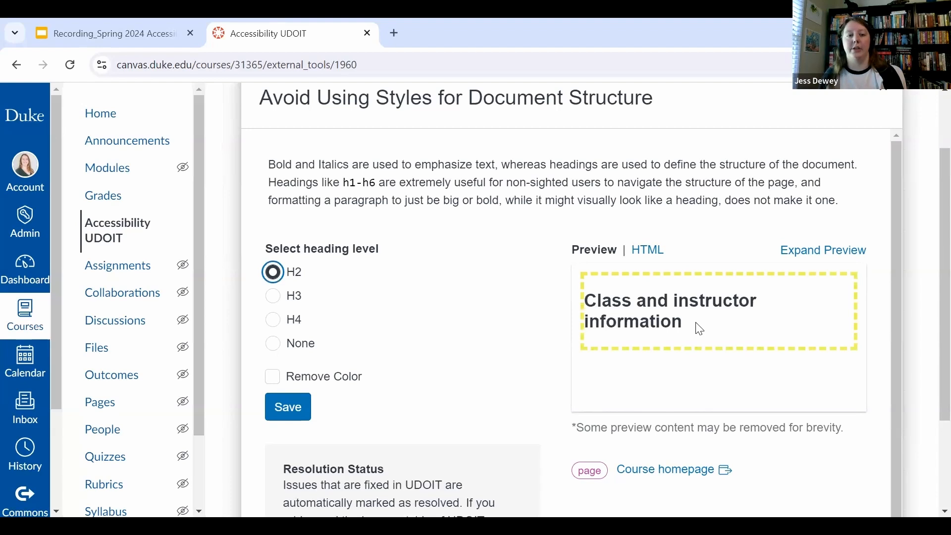
{"action": "left_click", "coordinate": [293, 404]}
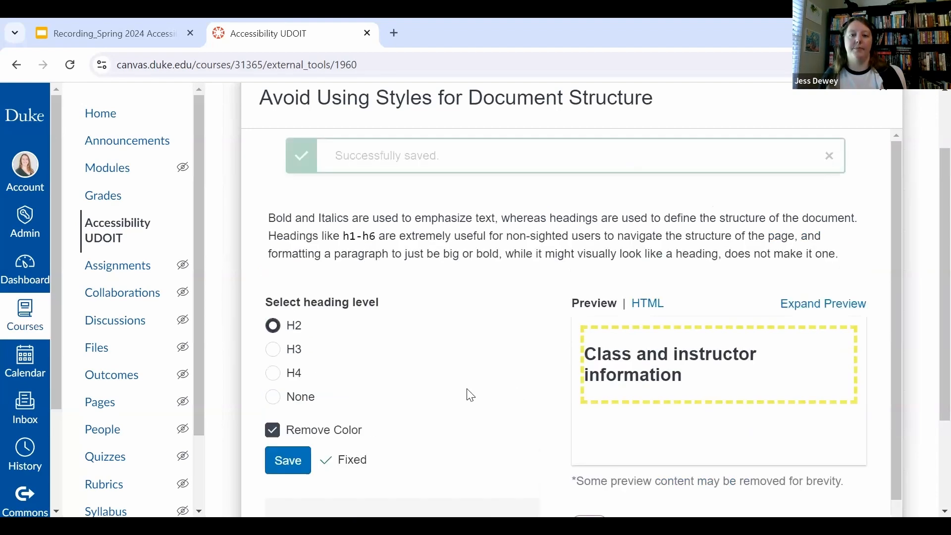
{"action": "left_click", "coordinate": [885, 102]}
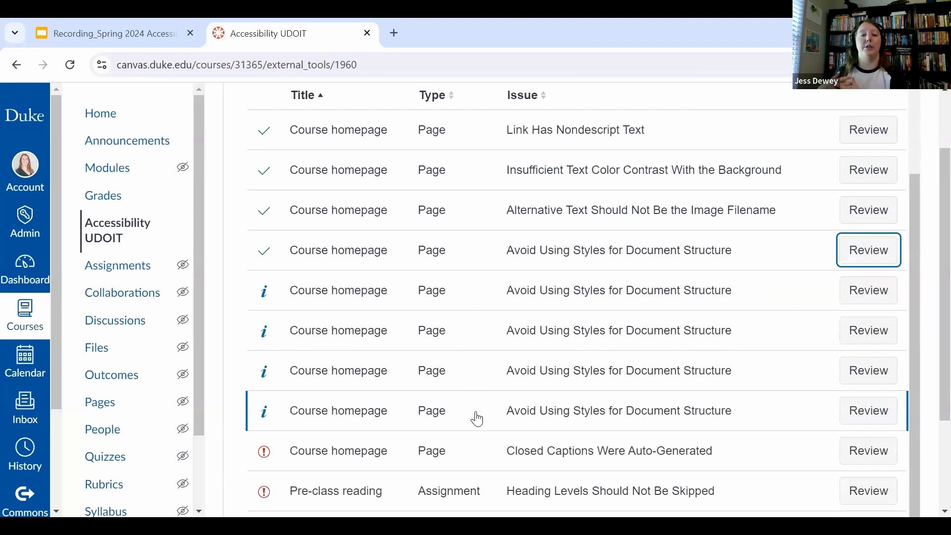
Review the document structure issue for "Course overview" on the Course homepage, including its heading level and resolution options, and close it
{"action": "left_click", "coordinate": [870, 289]}
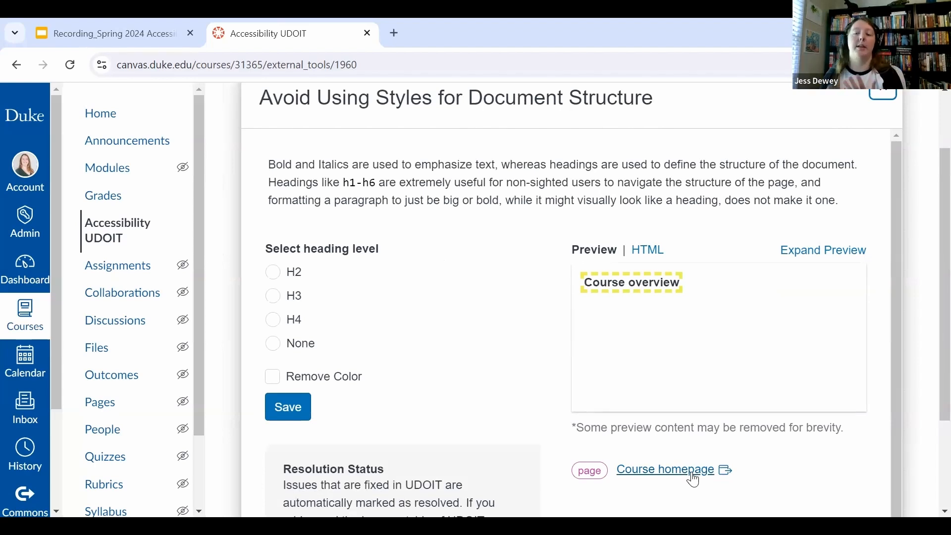
{"action": "scroll", "coordinate": [506, 346], "scroll_direction": "down", "scroll_amount": 1}
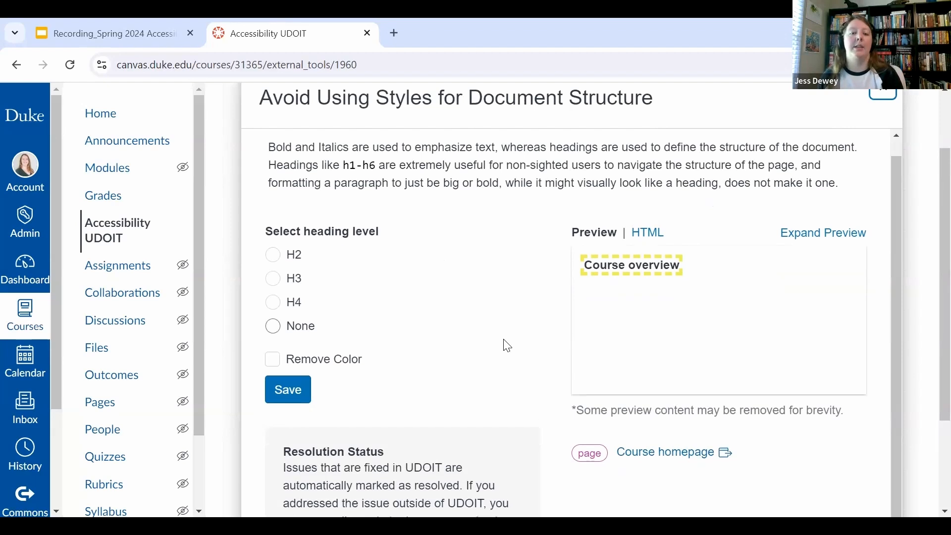
{"action": "scroll", "coordinate": [537, 462], "scroll_direction": "down", "scroll_amount": 3}
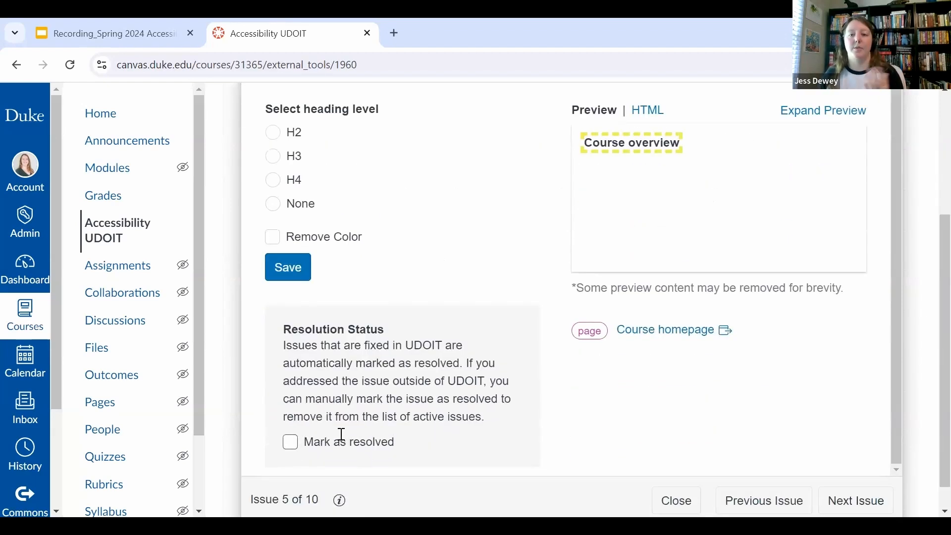
{"action": "scroll", "coordinate": [905, 215], "scroll_direction": "up", "scroll_amount": 3}
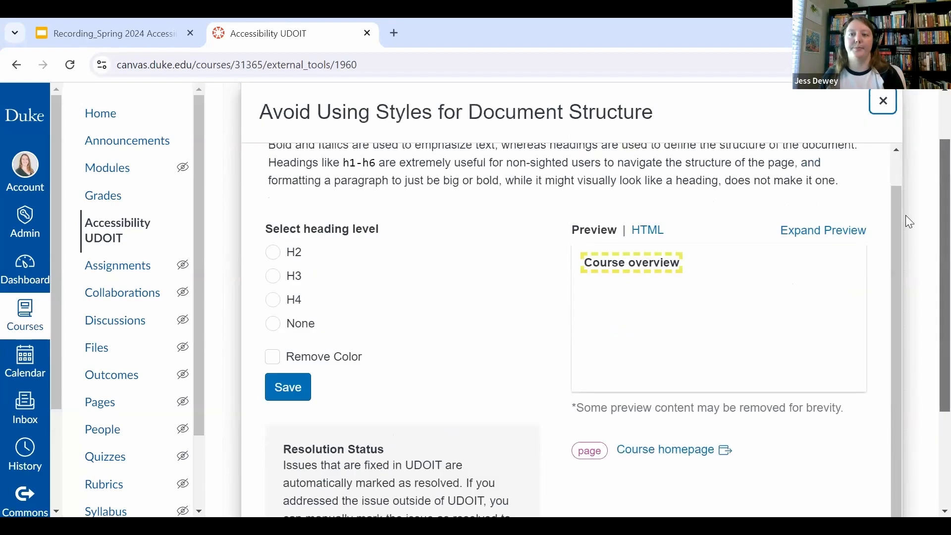
{"action": "left_click", "coordinate": [881, 131]}
Review the Course homepage's auto-generated closed captions issue for the Intro to Canvas video and close it
{"action": "scroll", "coordinate": [723, 287], "scroll_direction": "down", "scroll_amount": 3}
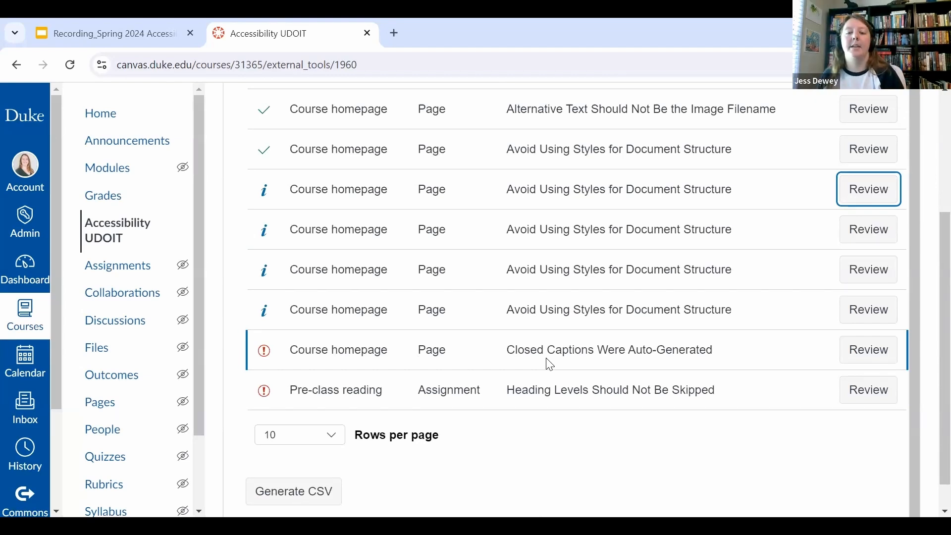
{"action": "left_click", "coordinate": [888, 354]}
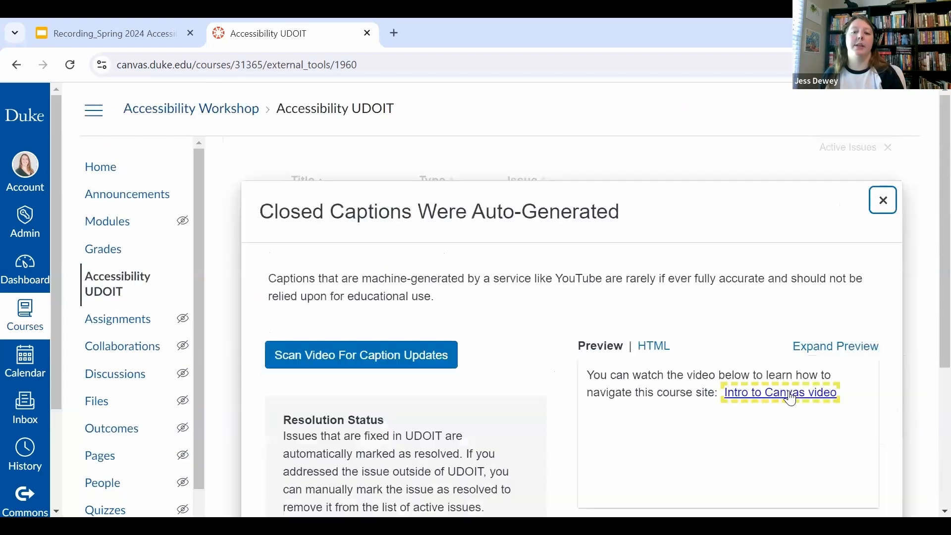
{"action": "scroll", "coordinate": [790, 399], "scroll_direction": "down", "scroll_amount": 2}
{"action": "scroll", "coordinate": [791, 399], "scroll_direction": "down", "scroll_amount": 1}
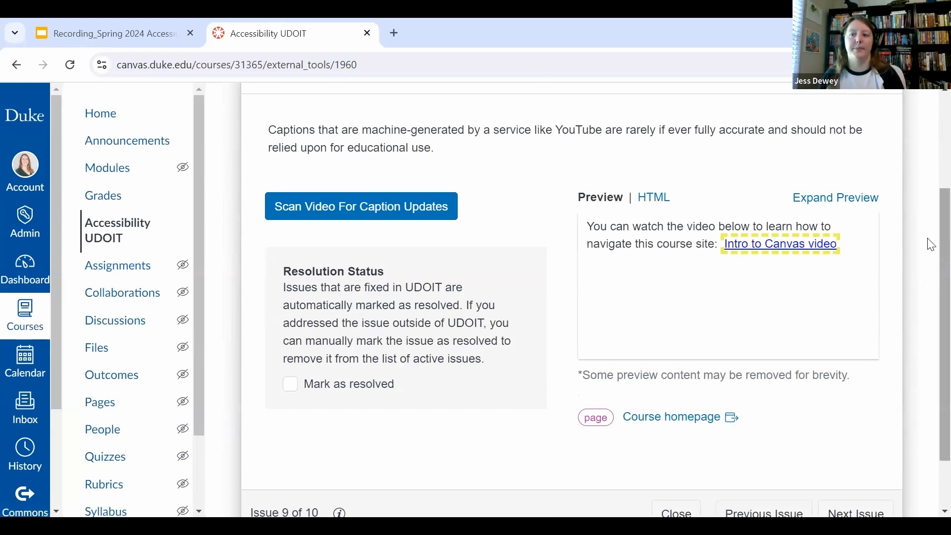
{"action": "scroll", "coordinate": [887, 151], "scroll_direction": "up", "scroll_amount": 2}
{"action": "left_click", "coordinate": [883, 131]}
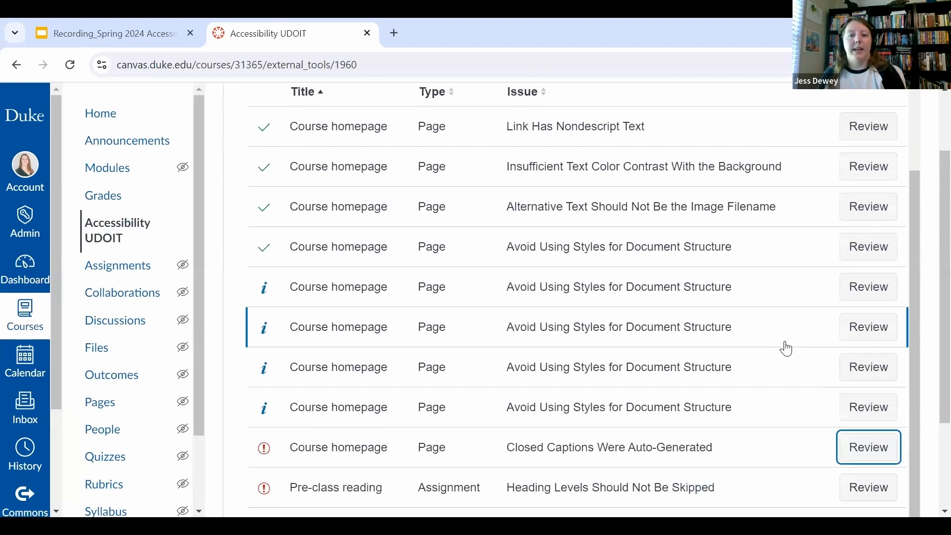
Review the skipped heading levels issue and open the affected Pre-class reading assignment from it
{"action": "scroll", "coordinate": [786, 349], "scroll_direction": "down", "scroll_amount": 3}
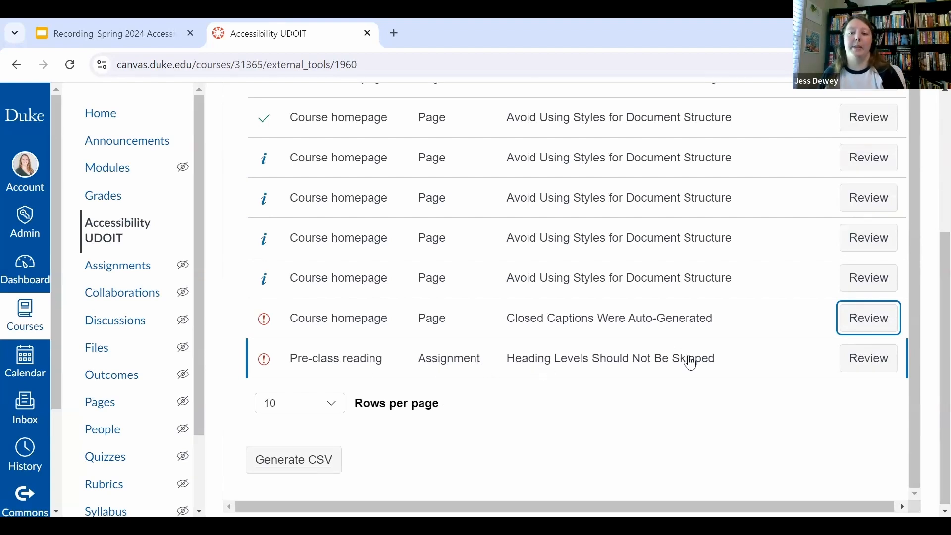
{"action": "left_click", "coordinate": [850, 356]}
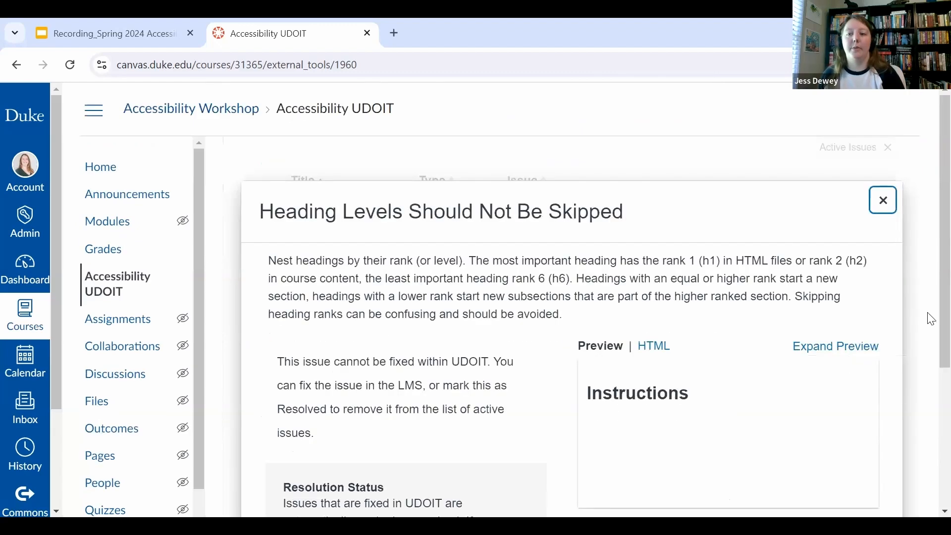
{"action": "scroll", "coordinate": [932, 353], "scroll_direction": "down", "scroll_amount": 2}
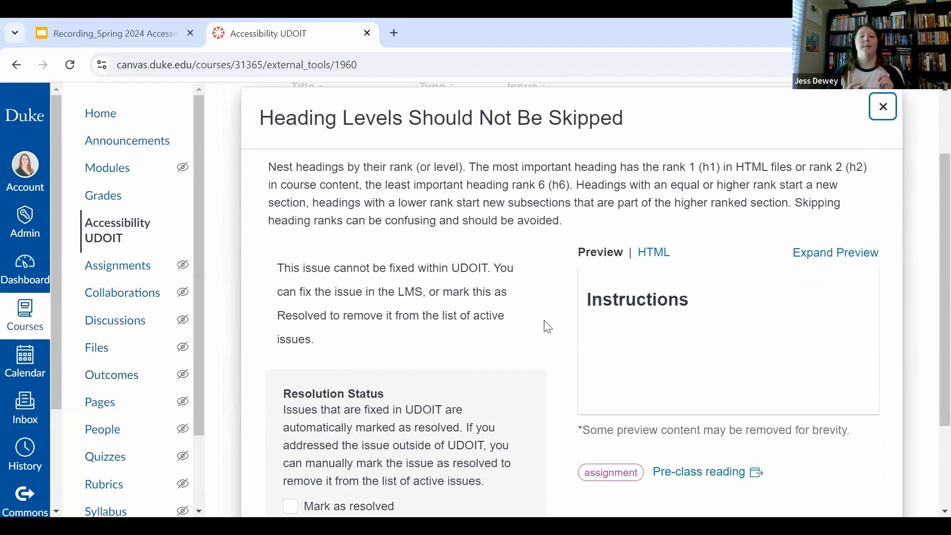
{"action": "scroll", "coordinate": [548, 327], "scroll_direction": "down", "scroll_amount": 2}
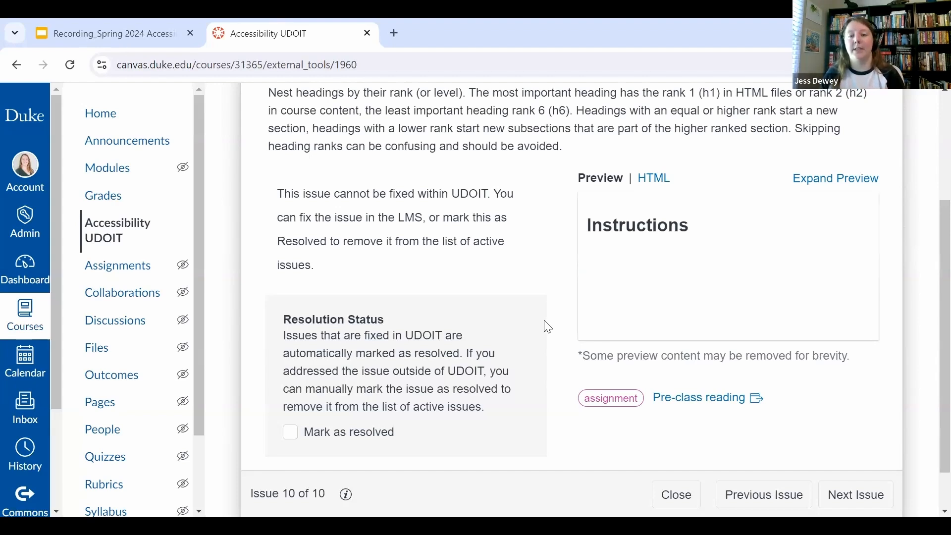
{"action": "left_click", "coordinate": [685, 405]}
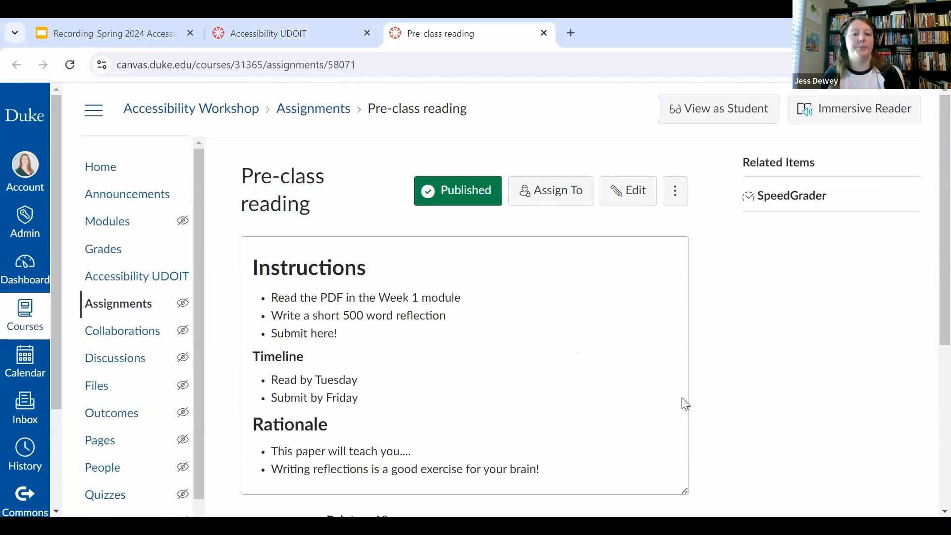
Open the Pre-class reading assignment for editing and run the editor's Accessibility Checker on its content
{"action": "scroll", "coordinate": [389, 189], "scroll_direction": "down", "scroll_amount": 1}
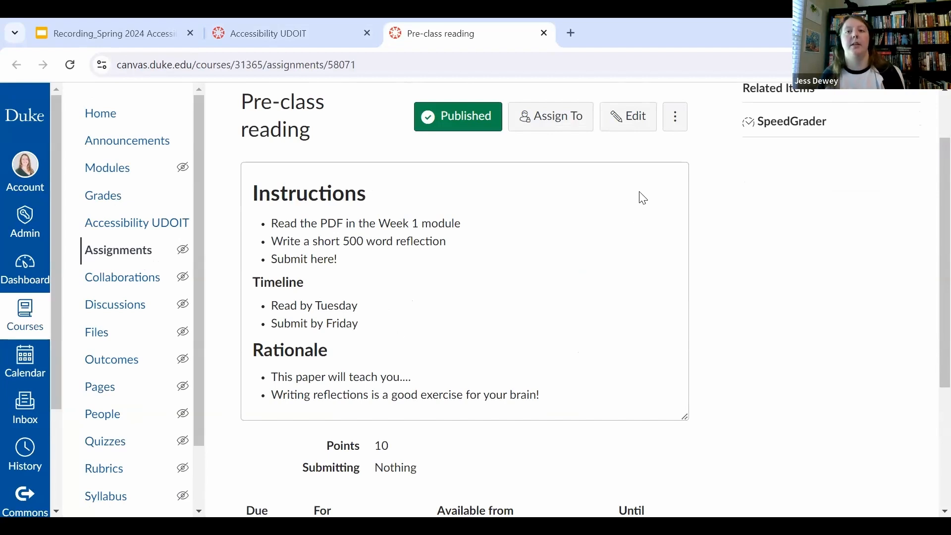
{"action": "left_click", "coordinate": [636, 117]}
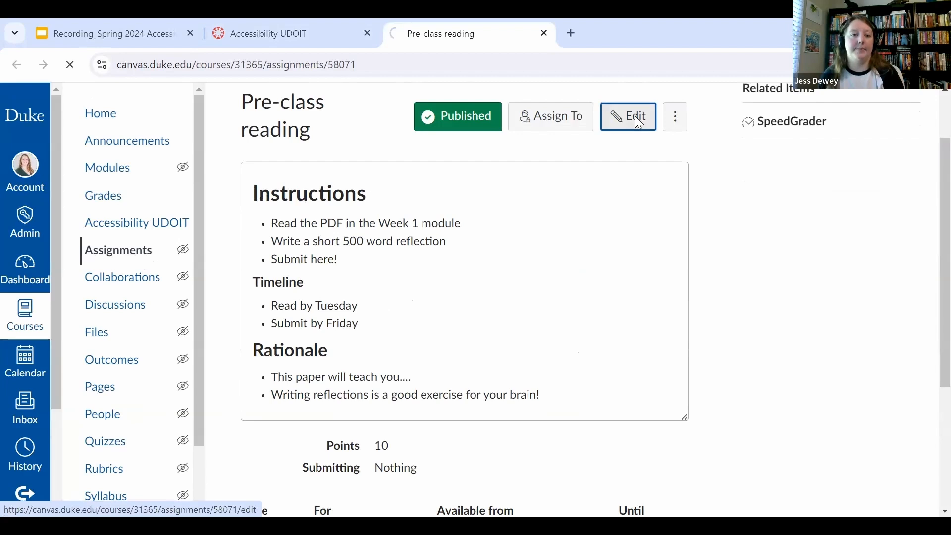
{"action": "scroll", "coordinate": [928, 240], "scroll_direction": "down", "scroll_amount": 3}
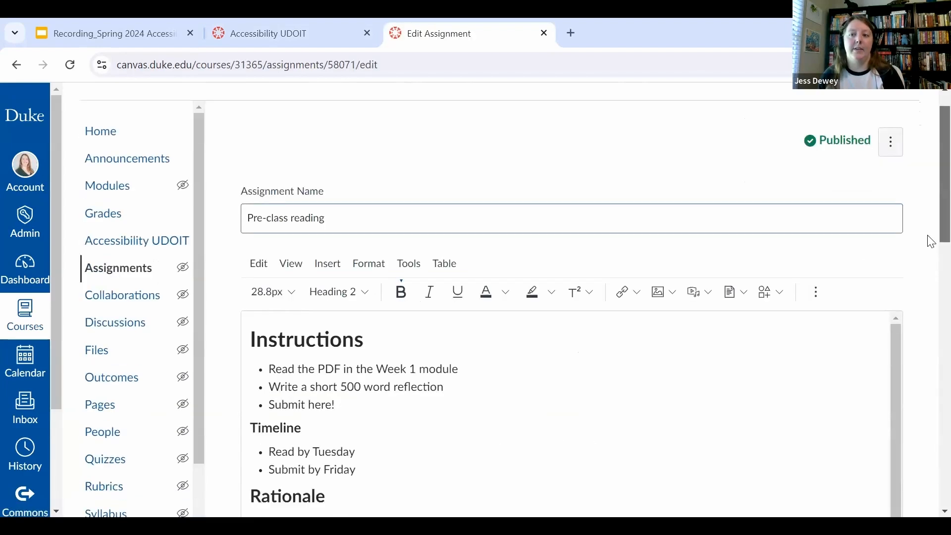
{"action": "scroll", "coordinate": [930, 285], "scroll_direction": "down", "scroll_amount": 1}
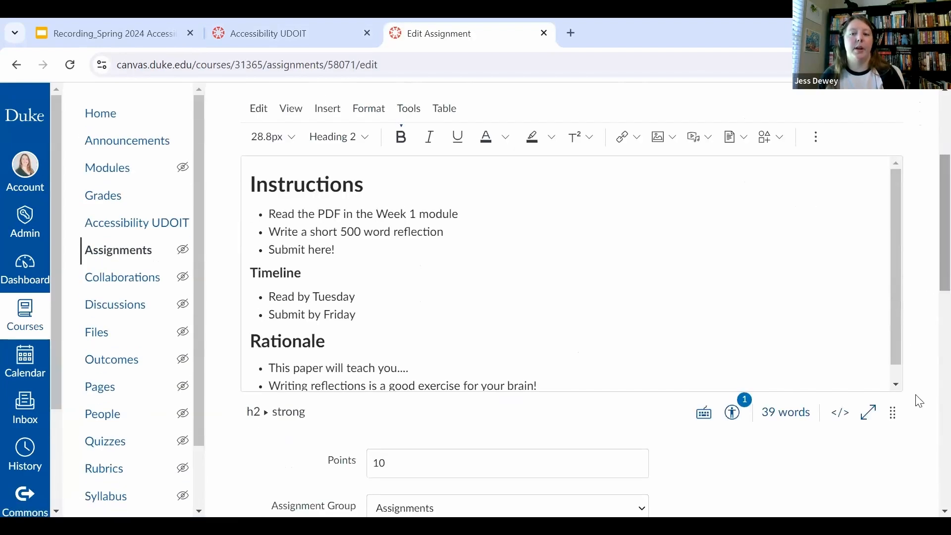
{"action": "left_click", "coordinate": [732, 417]}
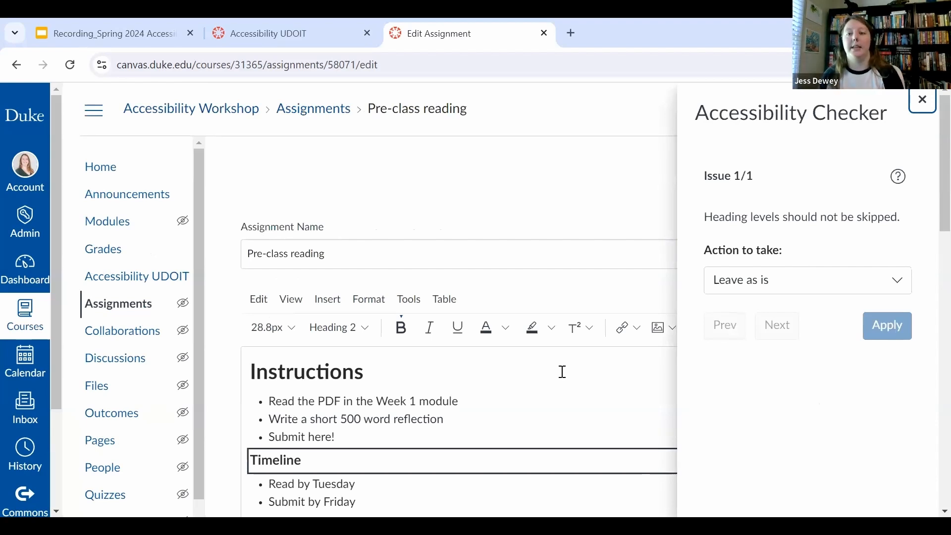
Apply "Fix heading hierarchy" to the Timeline heading, close the Accessibility Checker and save the assignment
{"action": "scroll", "coordinate": [562, 371], "scroll_direction": "down", "scroll_amount": 1}
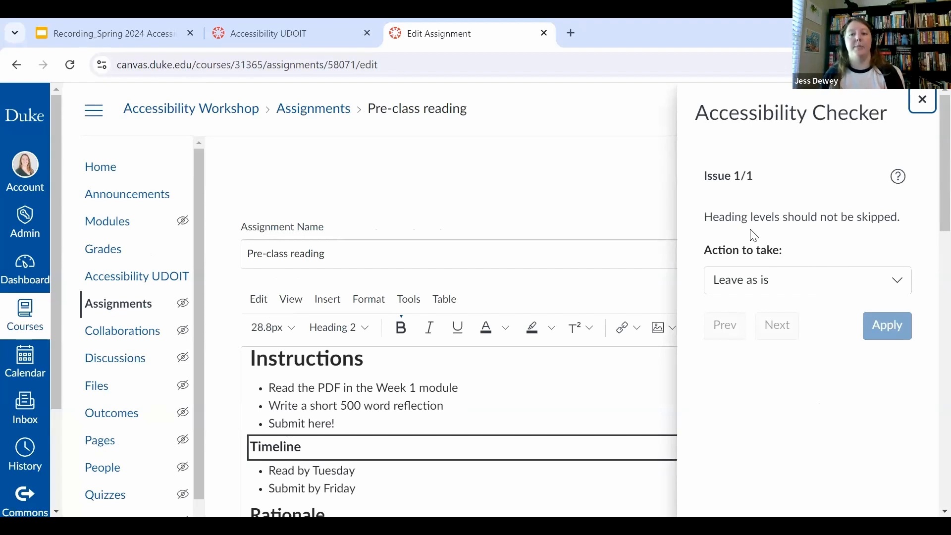
{"action": "left_click", "coordinate": [850, 292]}
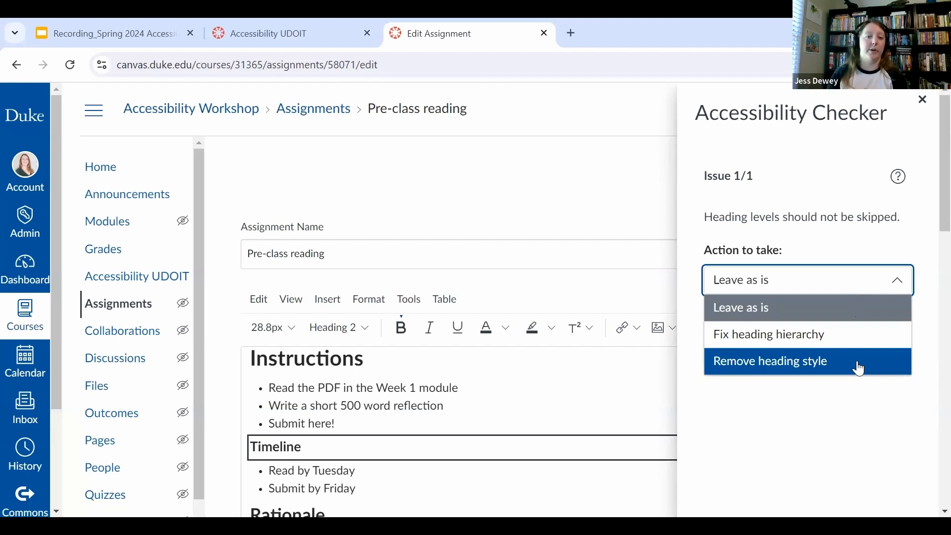
{"action": "left_click", "coordinate": [836, 347]}
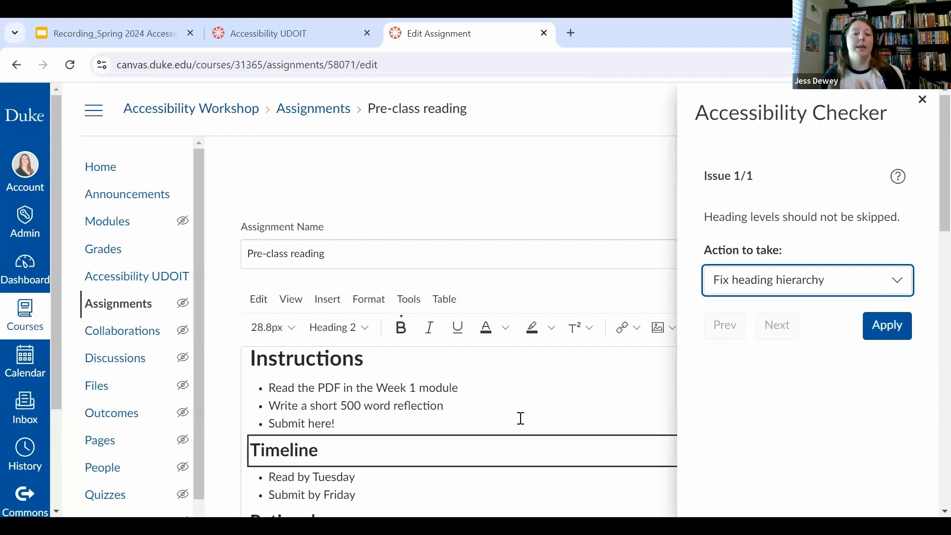
{"action": "scroll", "coordinate": [320, 426], "scroll_direction": "down", "scroll_amount": 1}
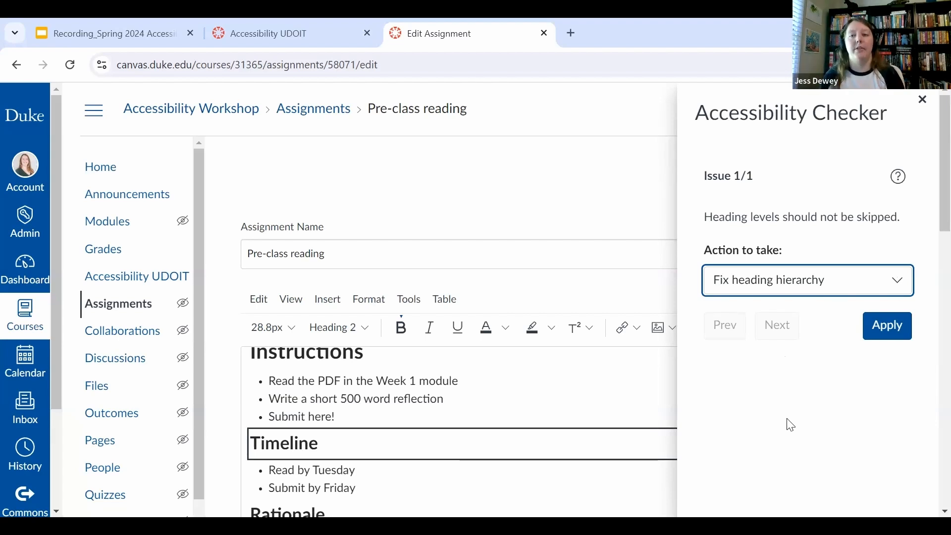
{"action": "left_click", "coordinate": [895, 328]}
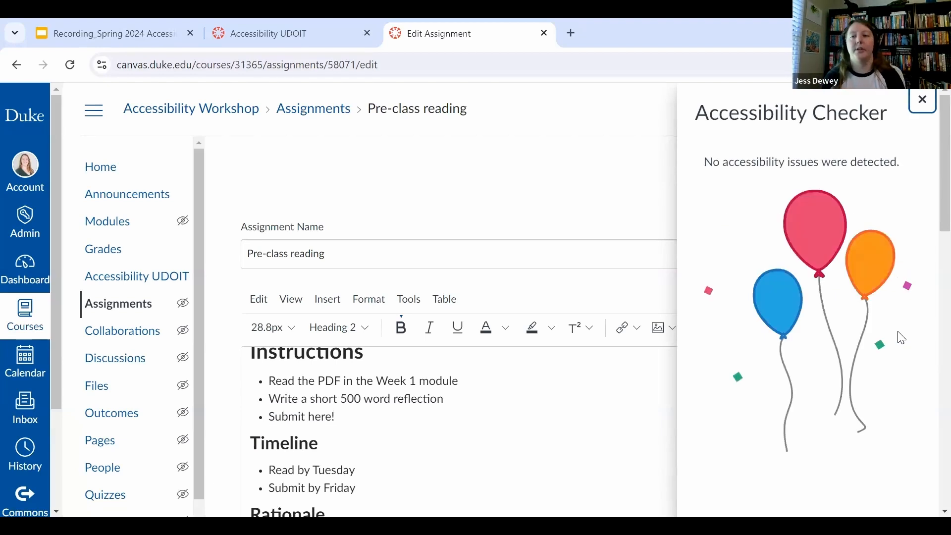
{"action": "left_click", "coordinate": [923, 99]}
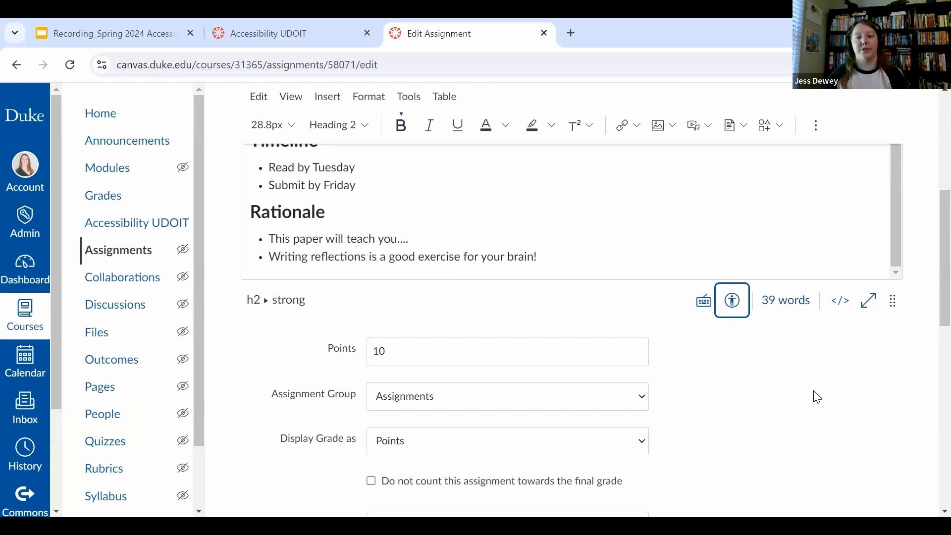
{"action": "scroll", "coordinate": [815, 397], "scroll_direction": "down", "scroll_amount": 10}
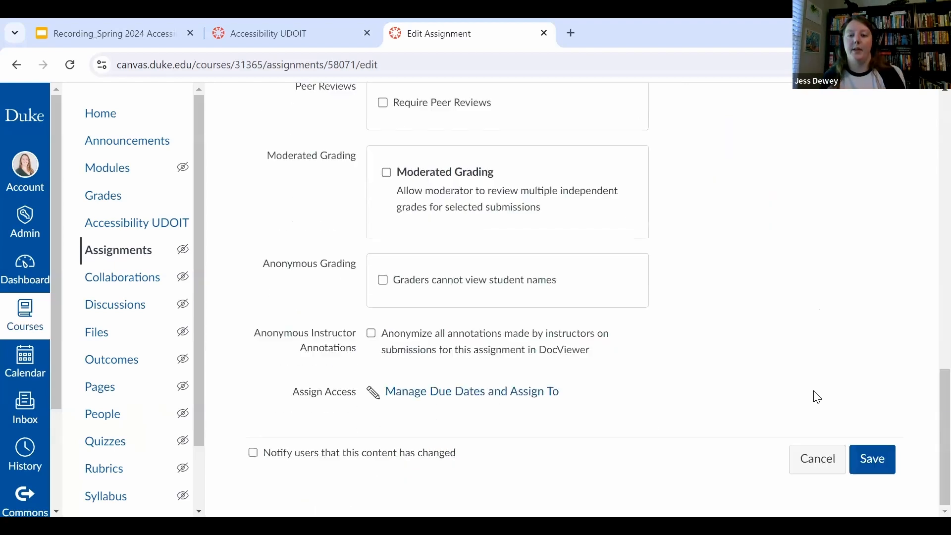
{"action": "left_click", "coordinate": [883, 461]}
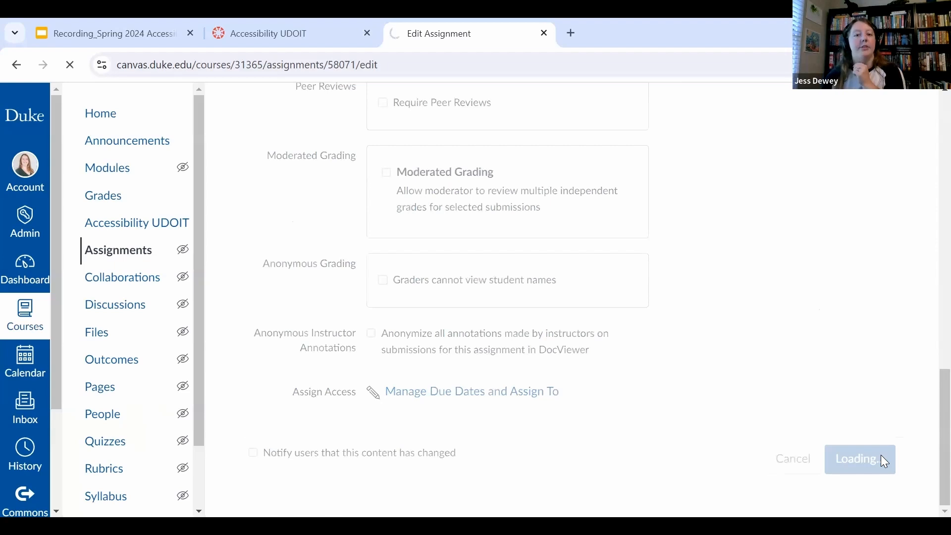
Return to the UDOIT report, try to mark the skipped heading levels issue as resolved, and close the issue
{"action": "left_click", "coordinate": [308, 33]}
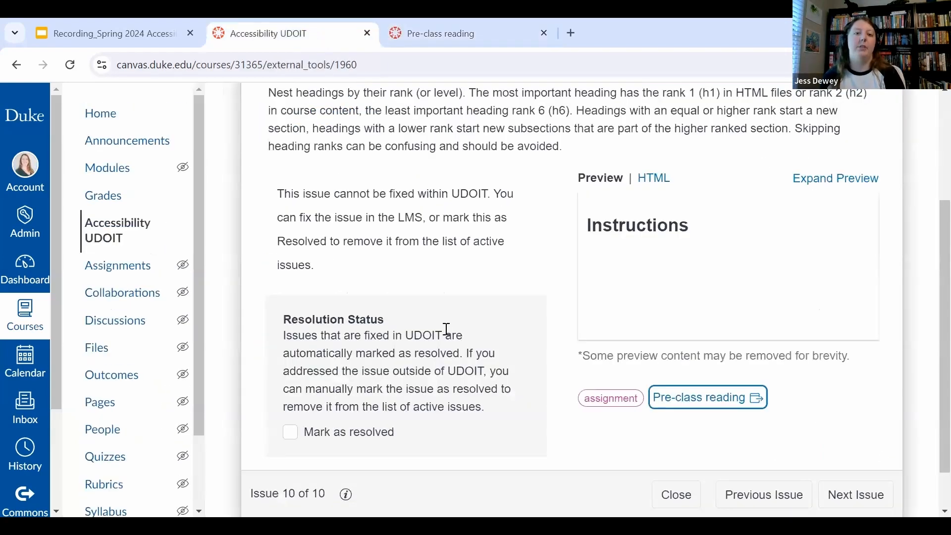
{"action": "left_click", "coordinate": [293, 439]}
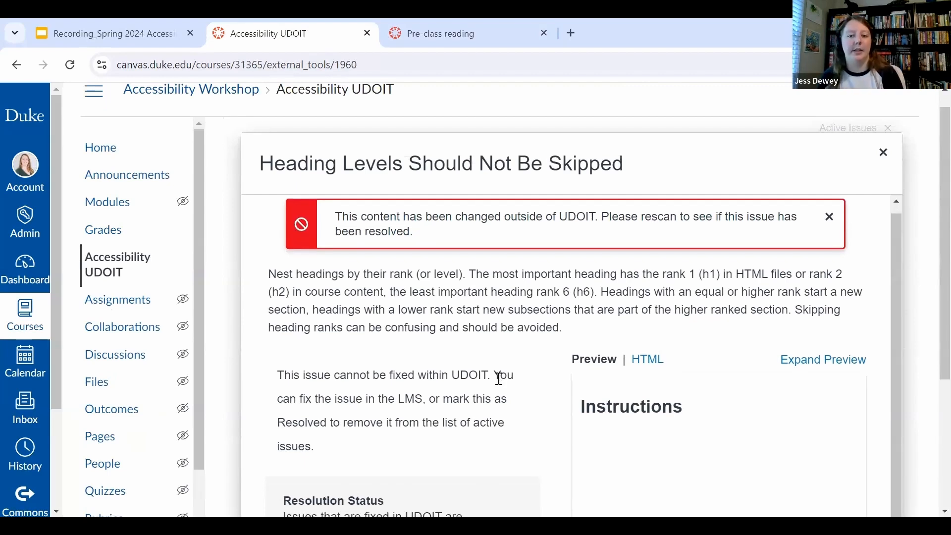
{"action": "scroll", "coordinate": [499, 379], "scroll_direction": "down", "scroll_amount": 3}
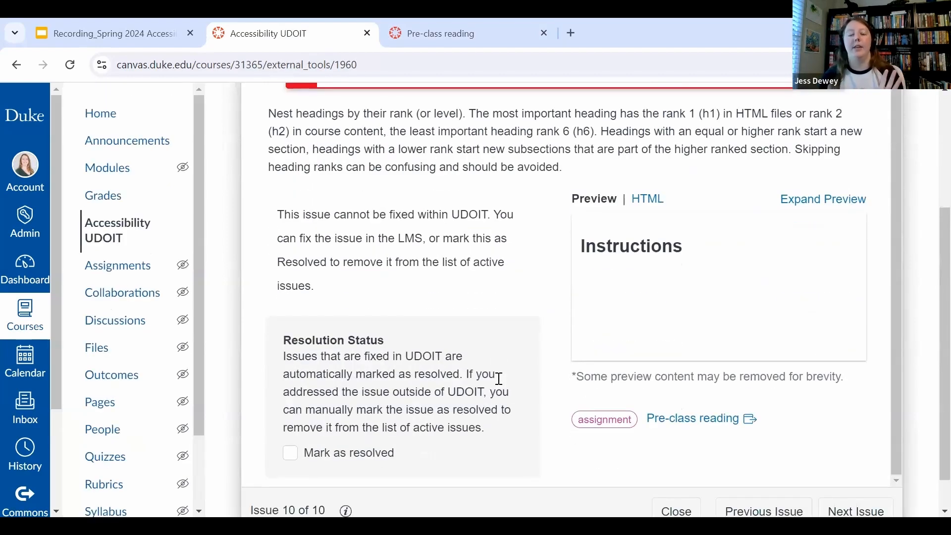
{"action": "scroll", "coordinate": [499, 379], "scroll_direction": "down", "scroll_amount": 1}
{"action": "scroll", "coordinate": [499, 379], "scroll_direction": "up", "scroll_amount": 4}
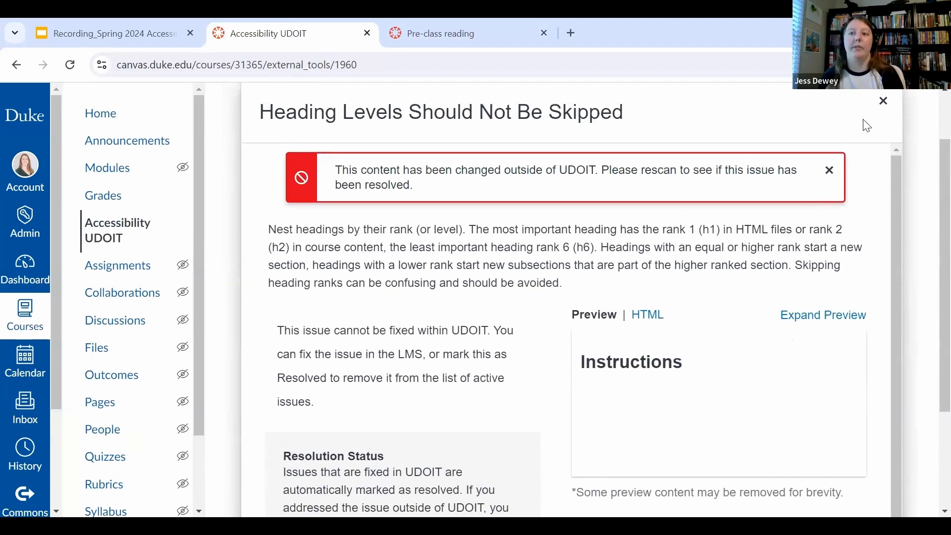
{"action": "left_click", "coordinate": [886, 110]}
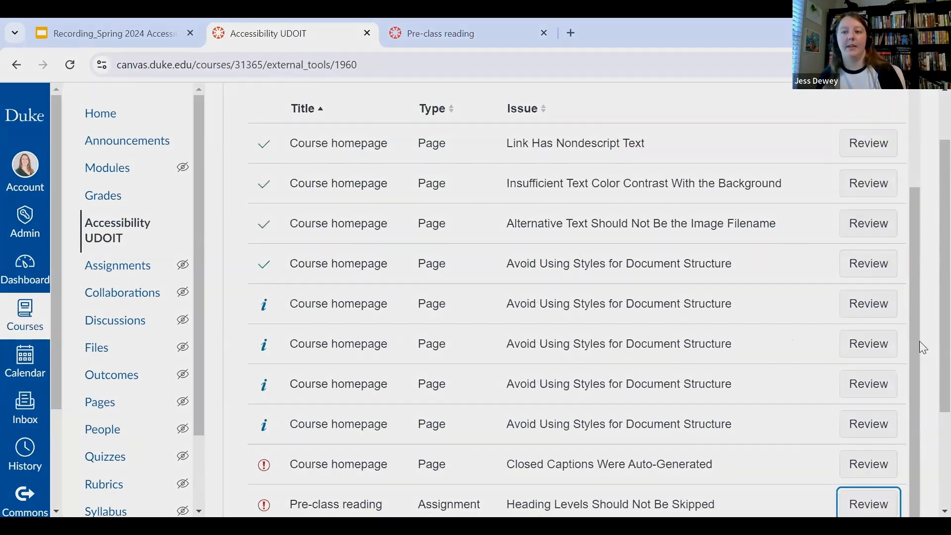